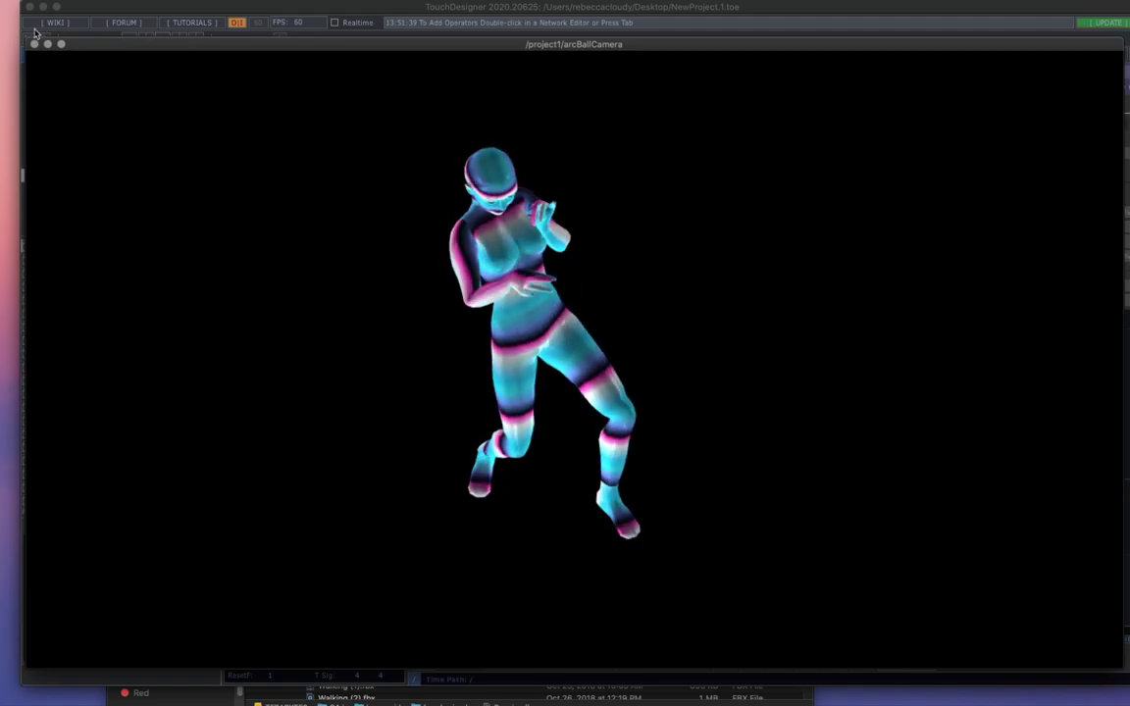
Step: Close the floating arcBallCamera preview window and delete all the default operators from the project1 network
left_click(33, 44)
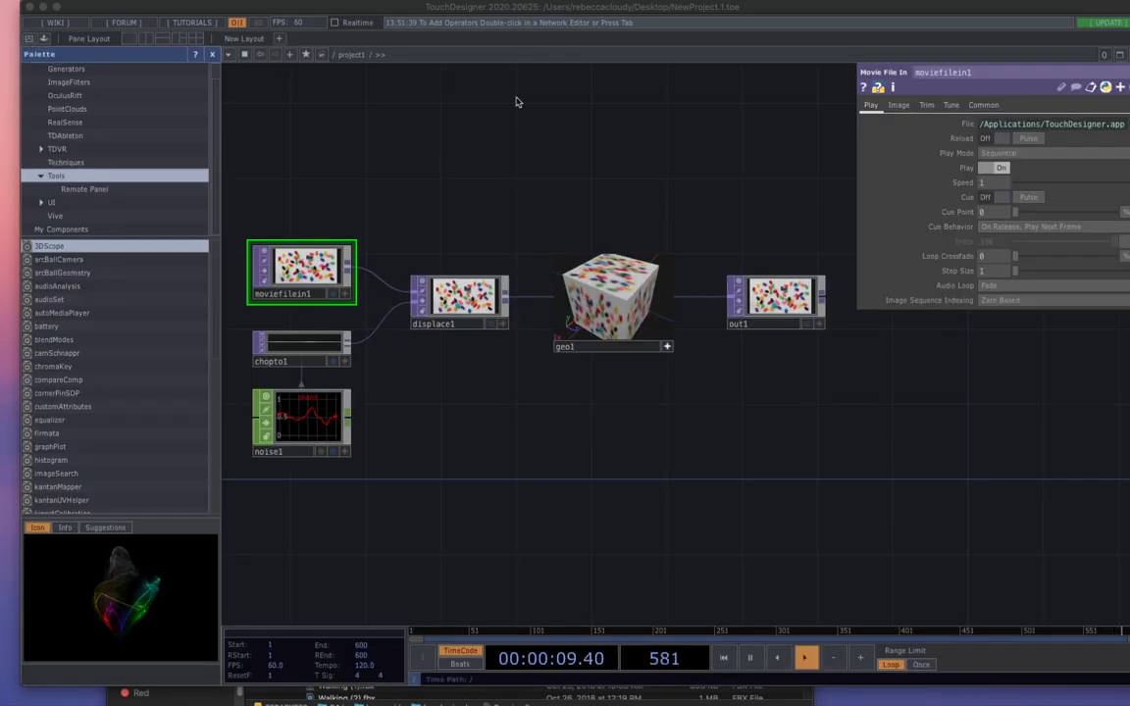
mouse_move(560, 172)
left_mouse_down()
mouse_move(598, 185)
mouse_move(561, 174)
left_mouse_up()
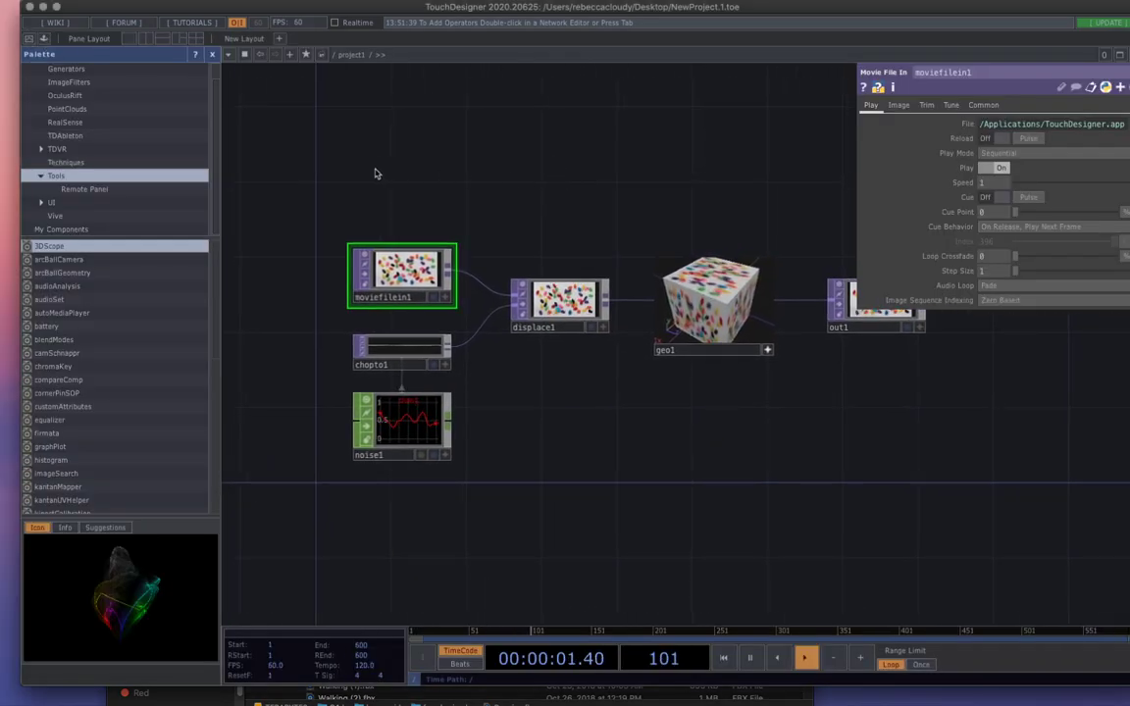
left_click_drag(328, 160, 714, 529)
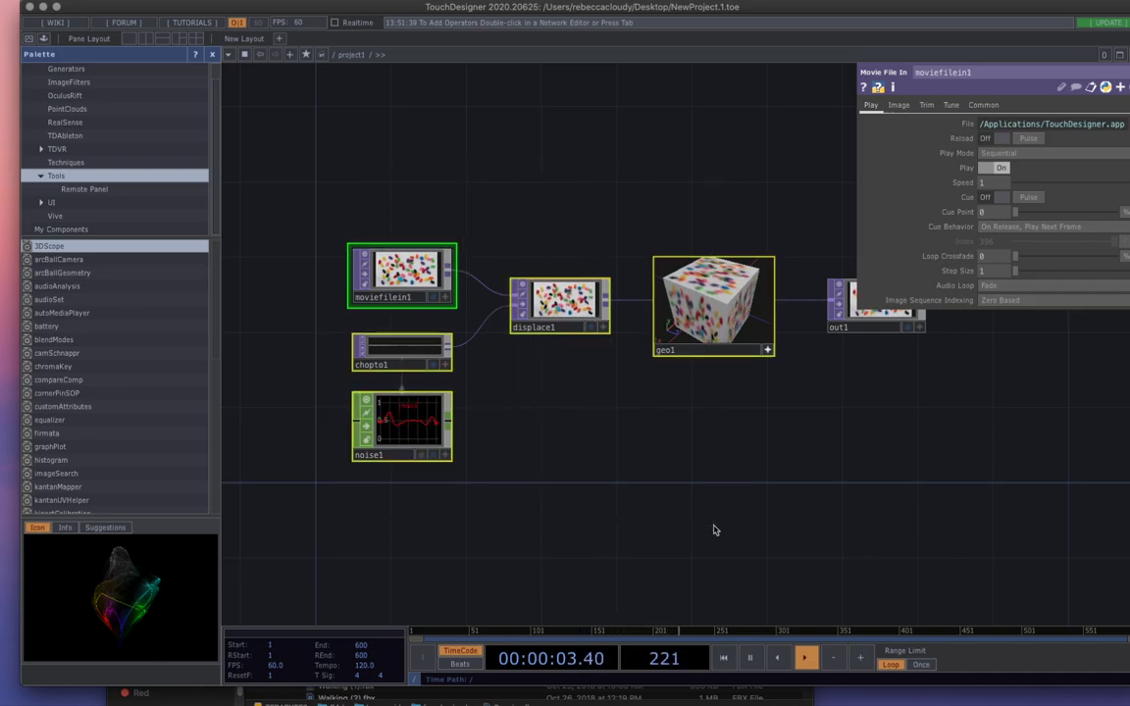
key("Delete")
left_click_drag(702, 398, 583, 395)
left_click_drag(618, 202, 860, 432)
key("Delete")
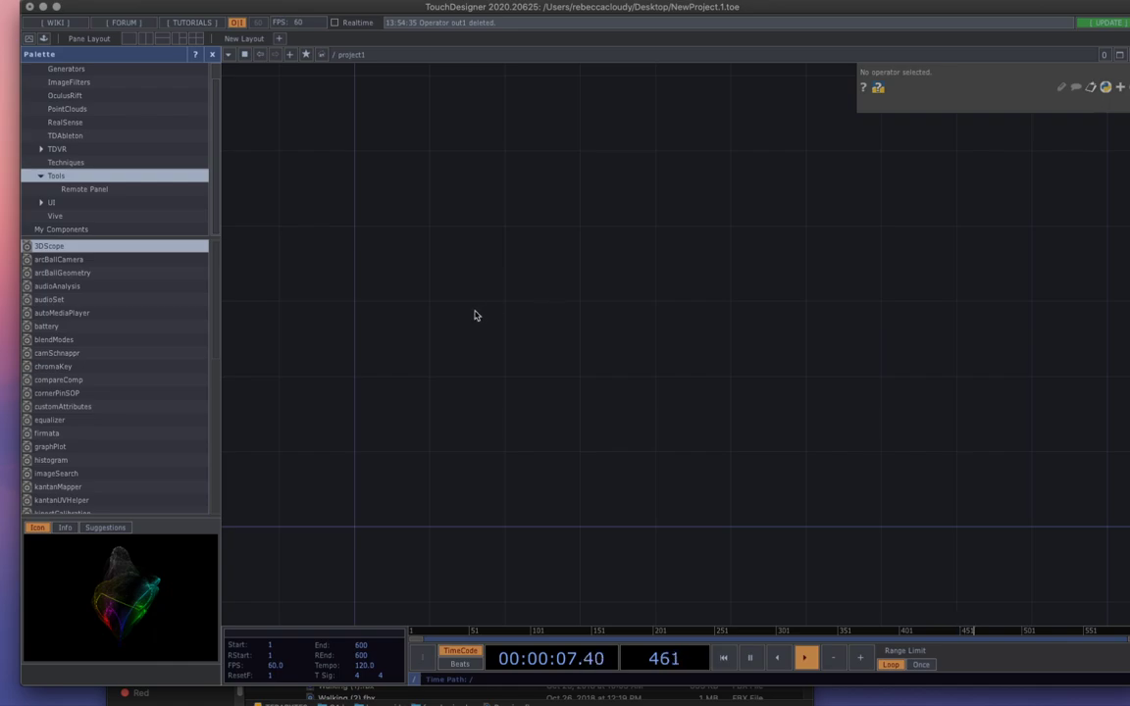
Step: Add a Camera component to the empty network and place a Light component below it
key("Tab")
left_click(264, 156)
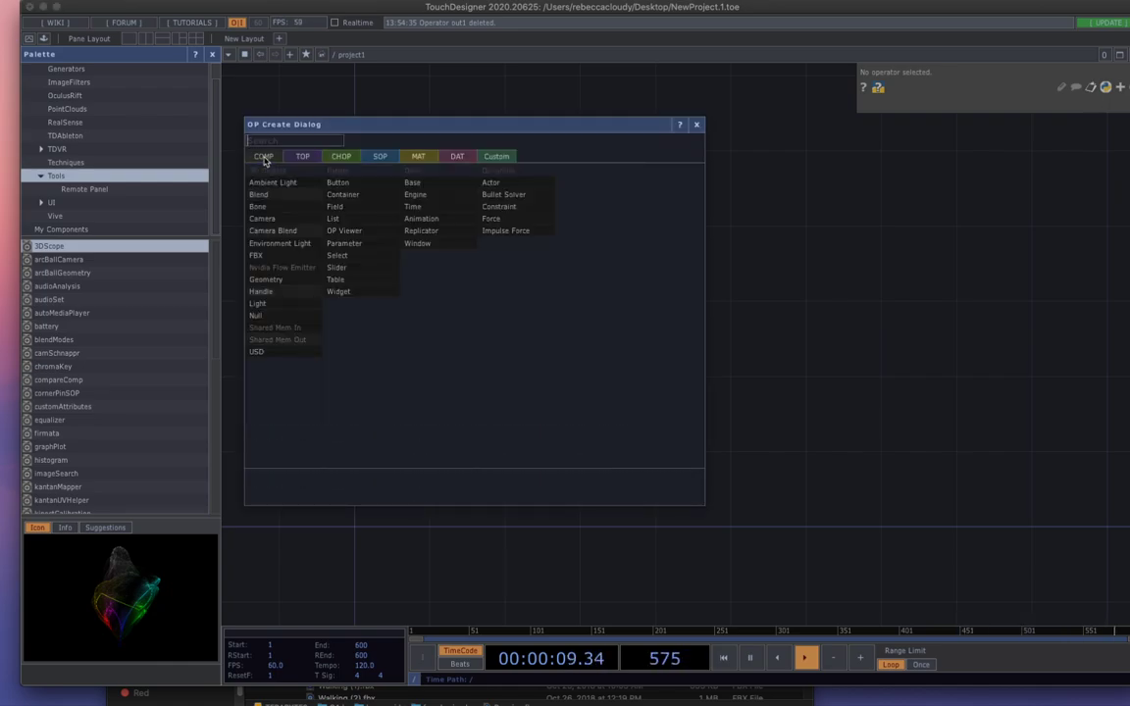
left_click(265, 218)
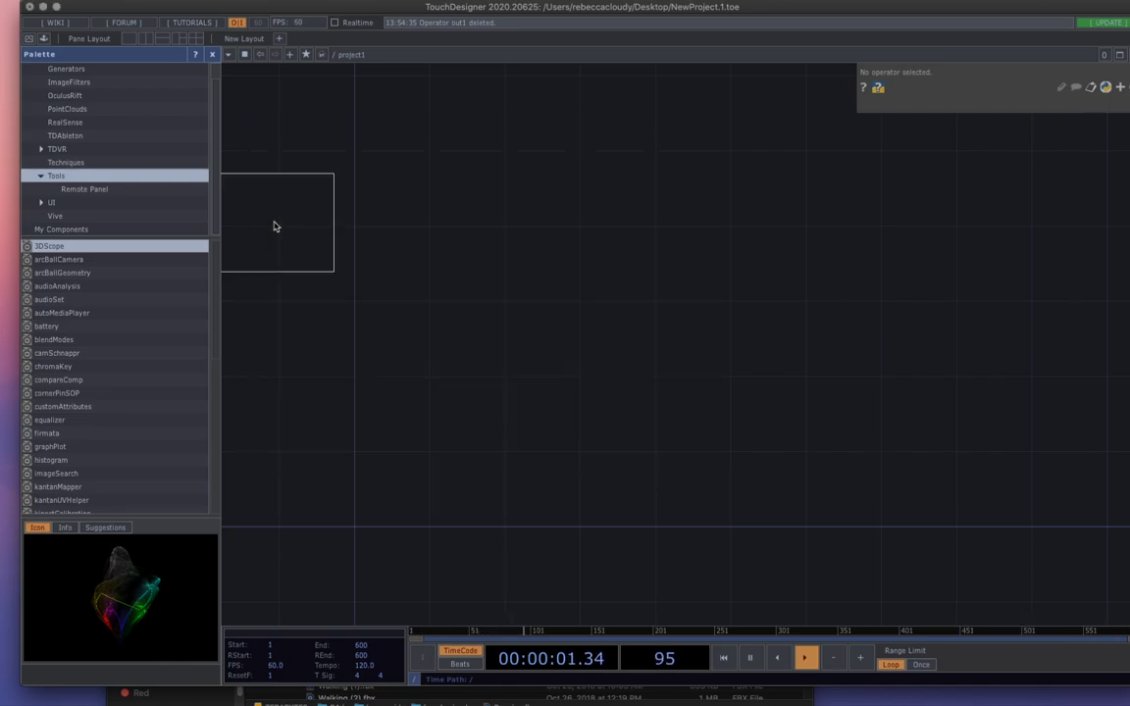
left_click(465, 223)
key("Tab")
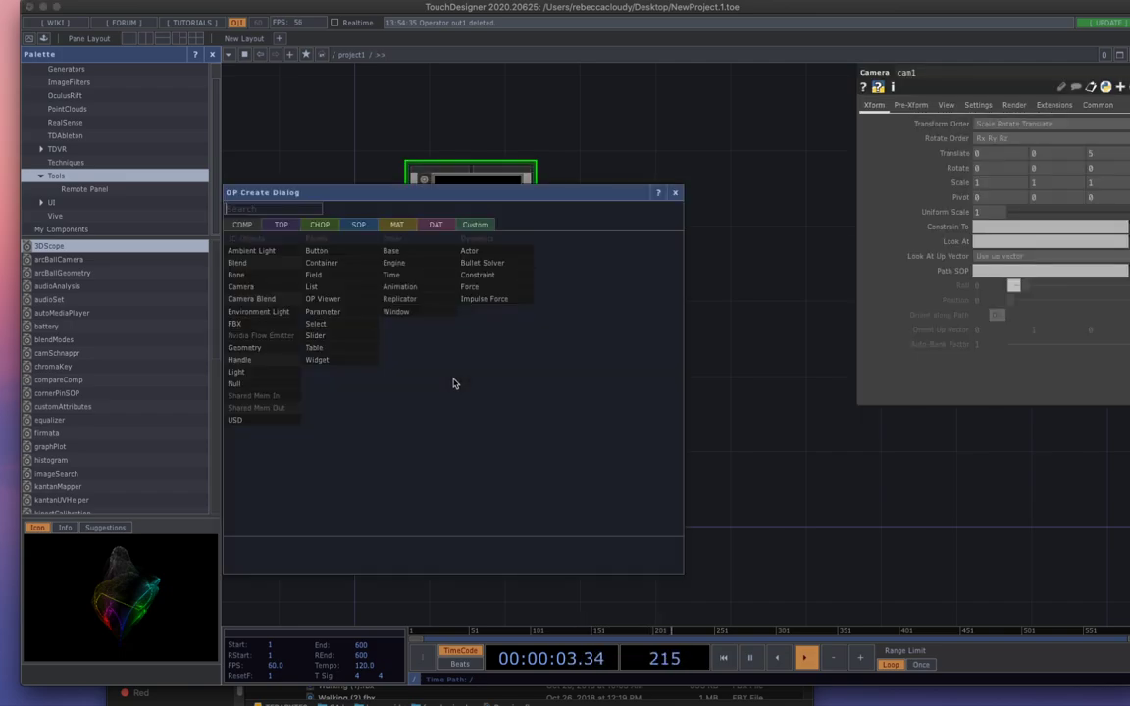
left_click(252, 373)
left_click(462, 377)
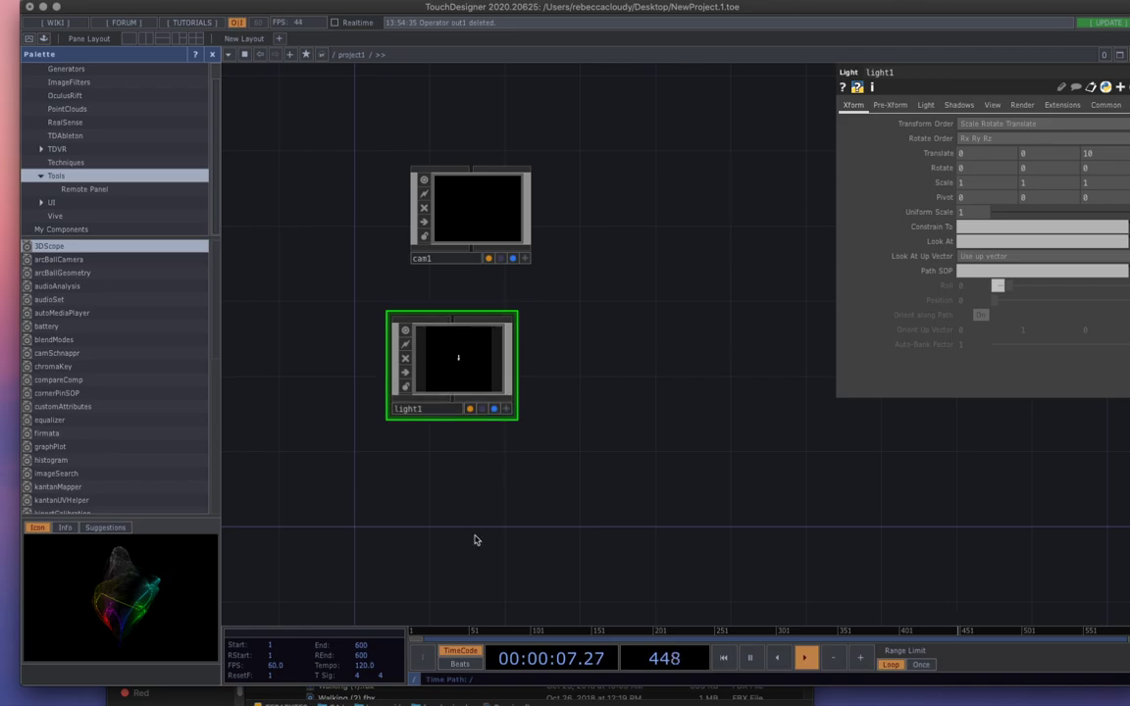
Step: Add a Render TOP beside the camera and light components
key("Tab")
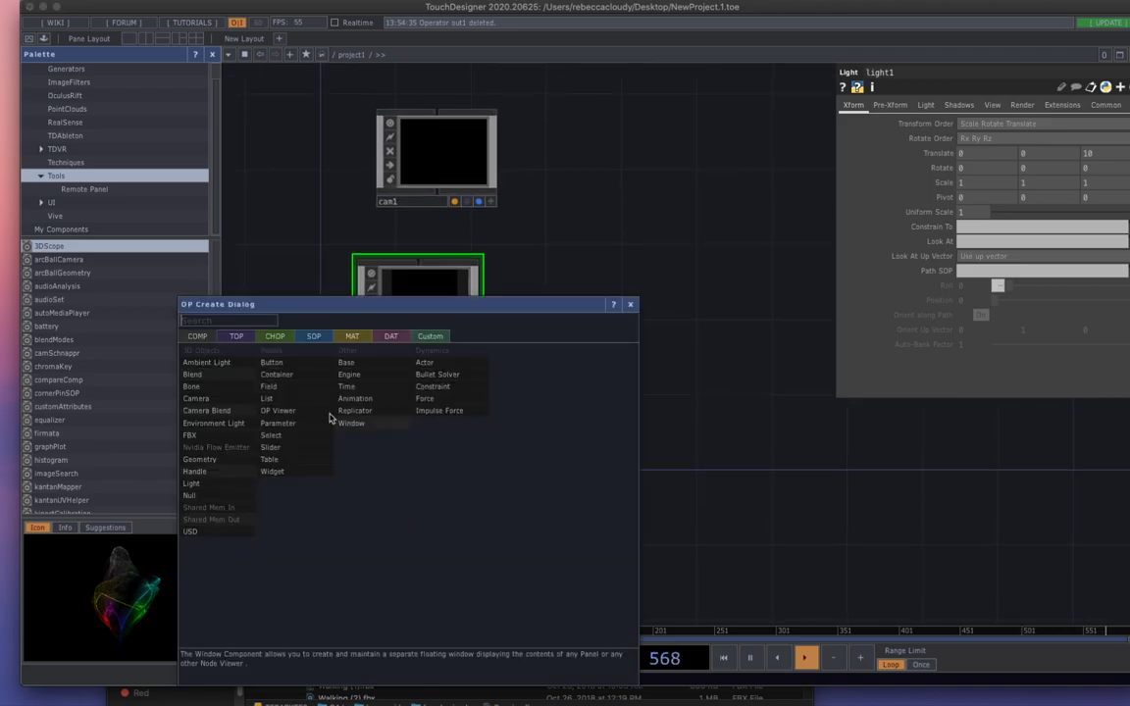
left_click(243, 336)
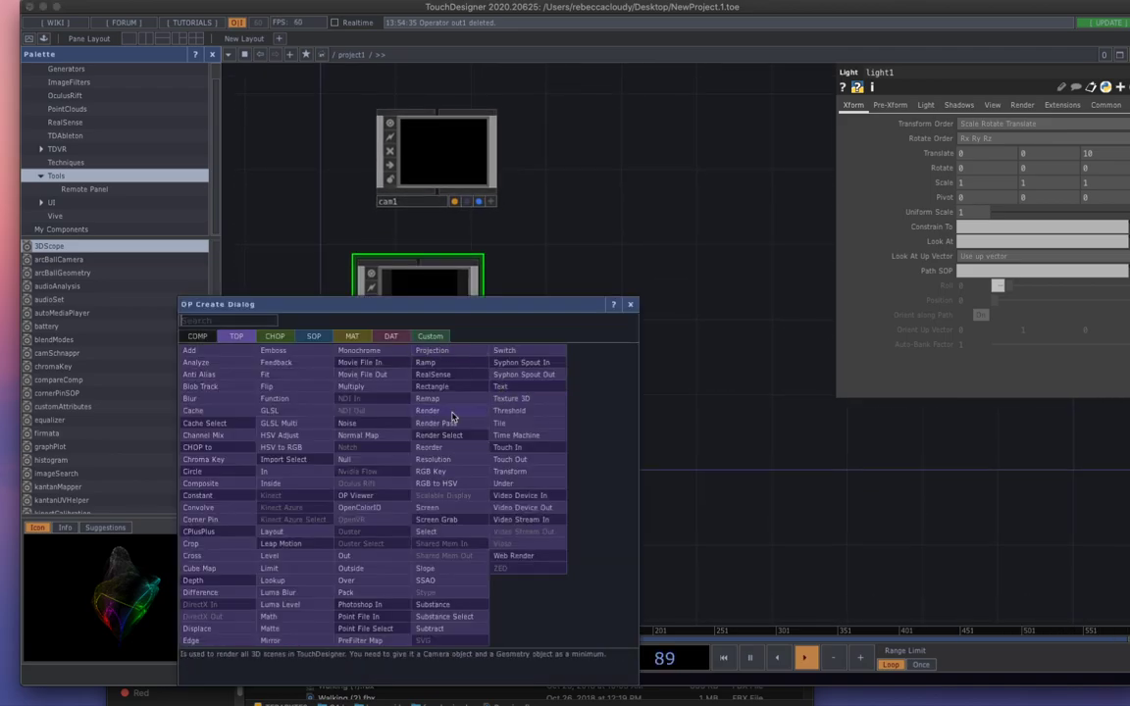
left_click(405, 370)
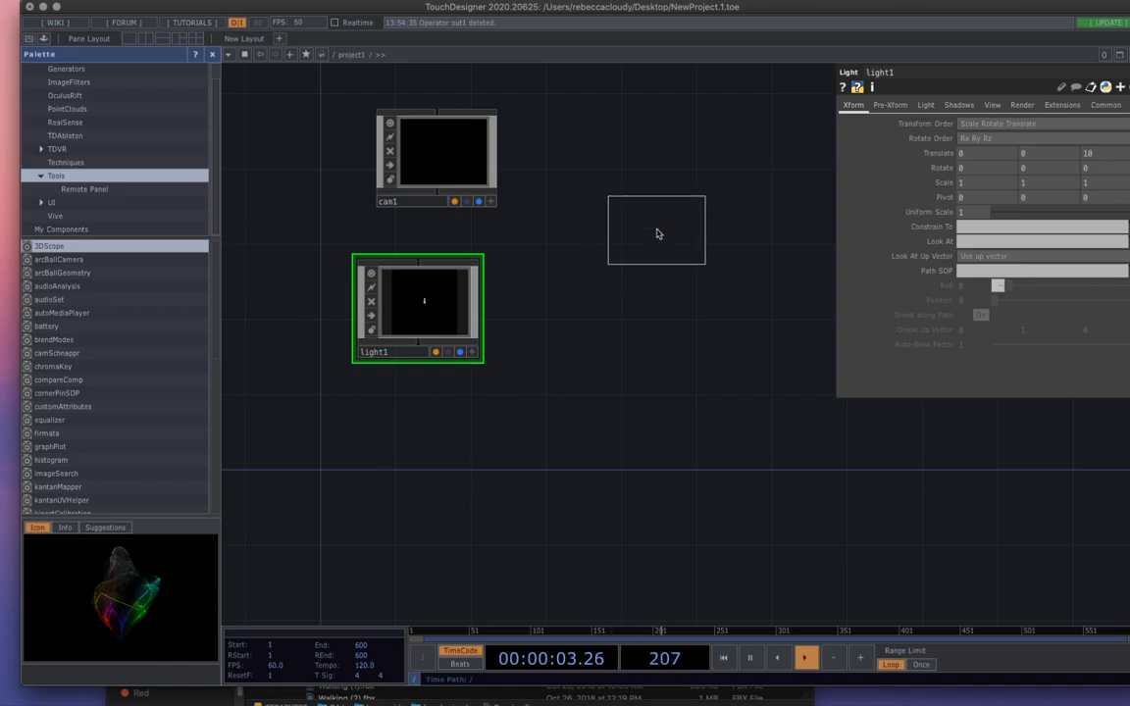
left_click(652, 235)
Step: Add a Geometry component below the light, enter it and delete the default torus inside
scroll(526, 505, "left", 3)
scroll(527, 504, "down", 2)
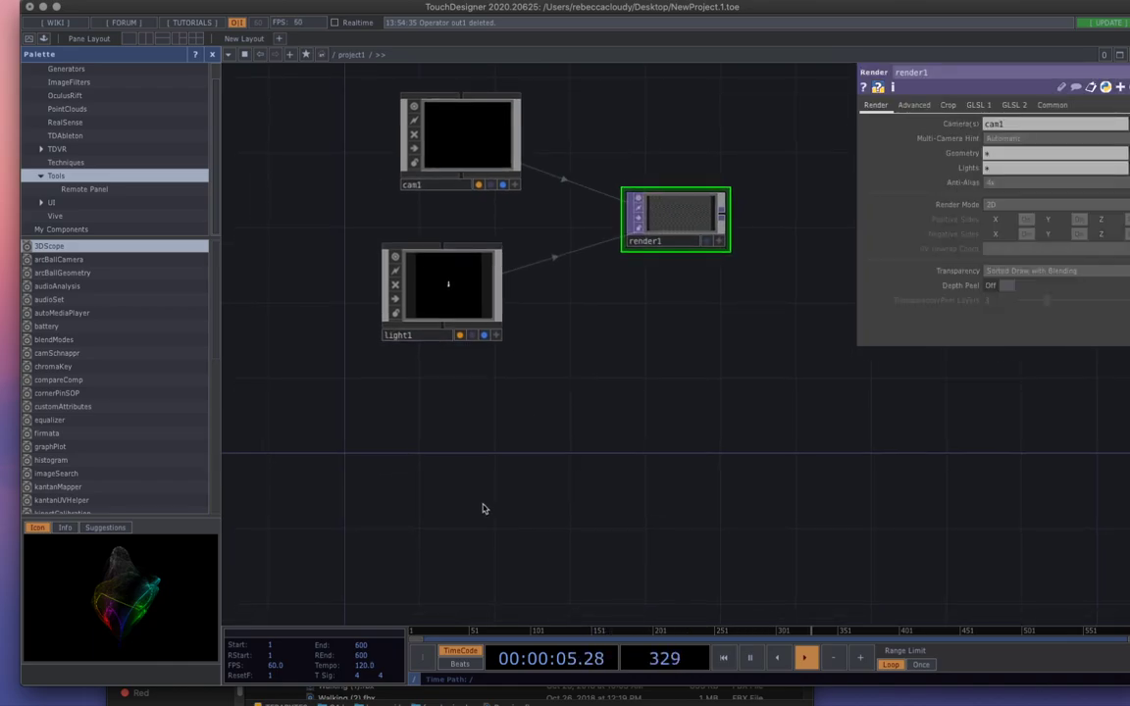
key("Tab")
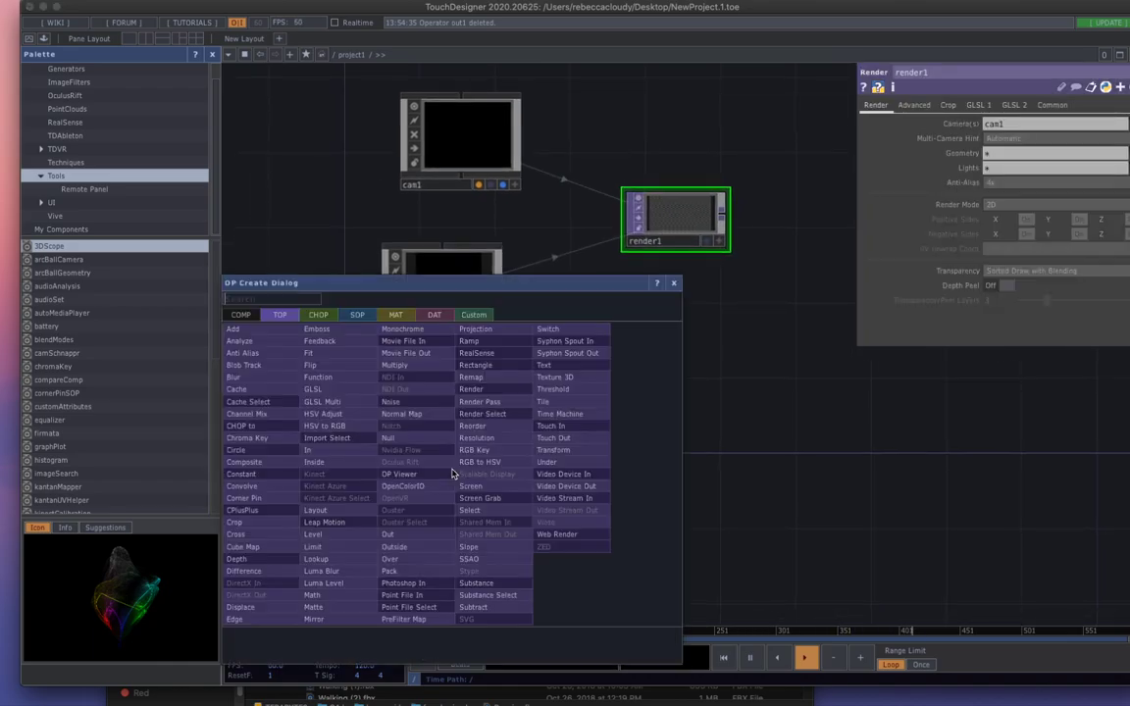
left_click(240, 315)
left_click(270, 441)
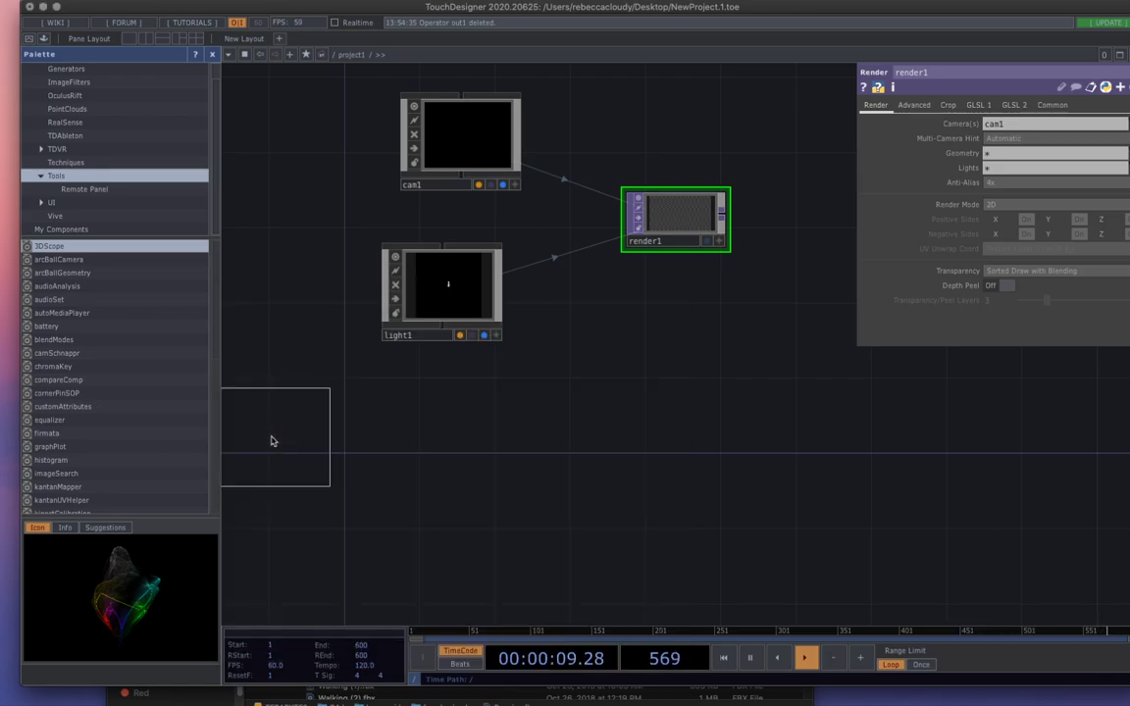
left_click(457, 448)
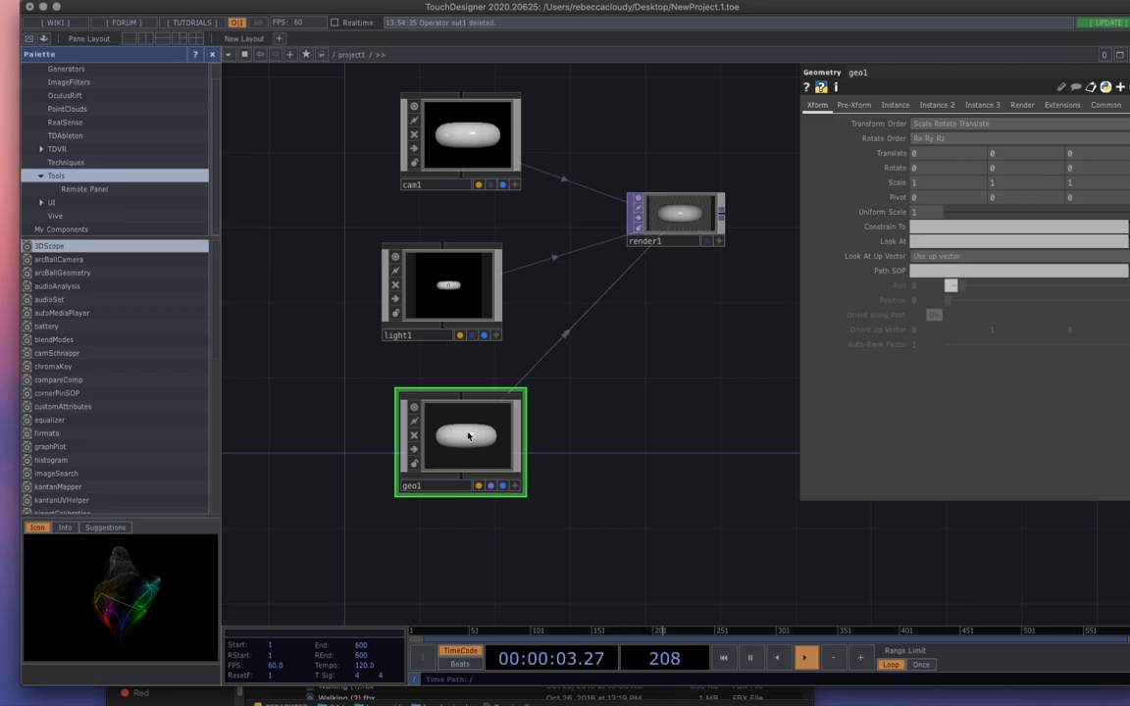
key("i")
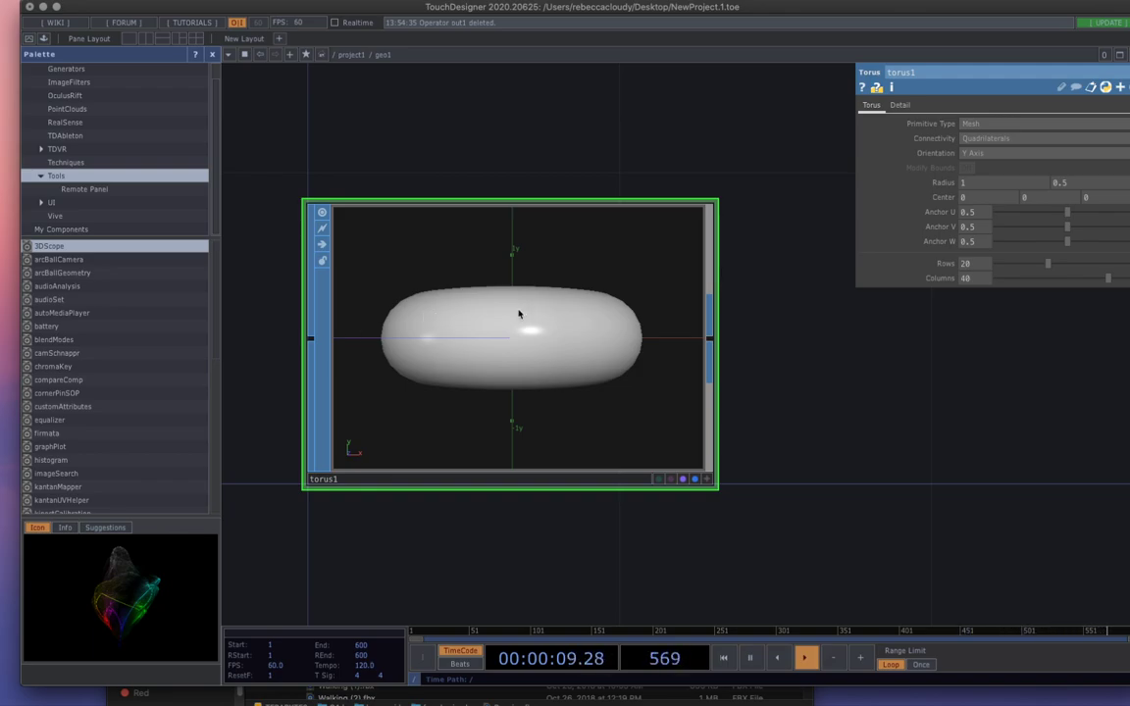
key("Delete")
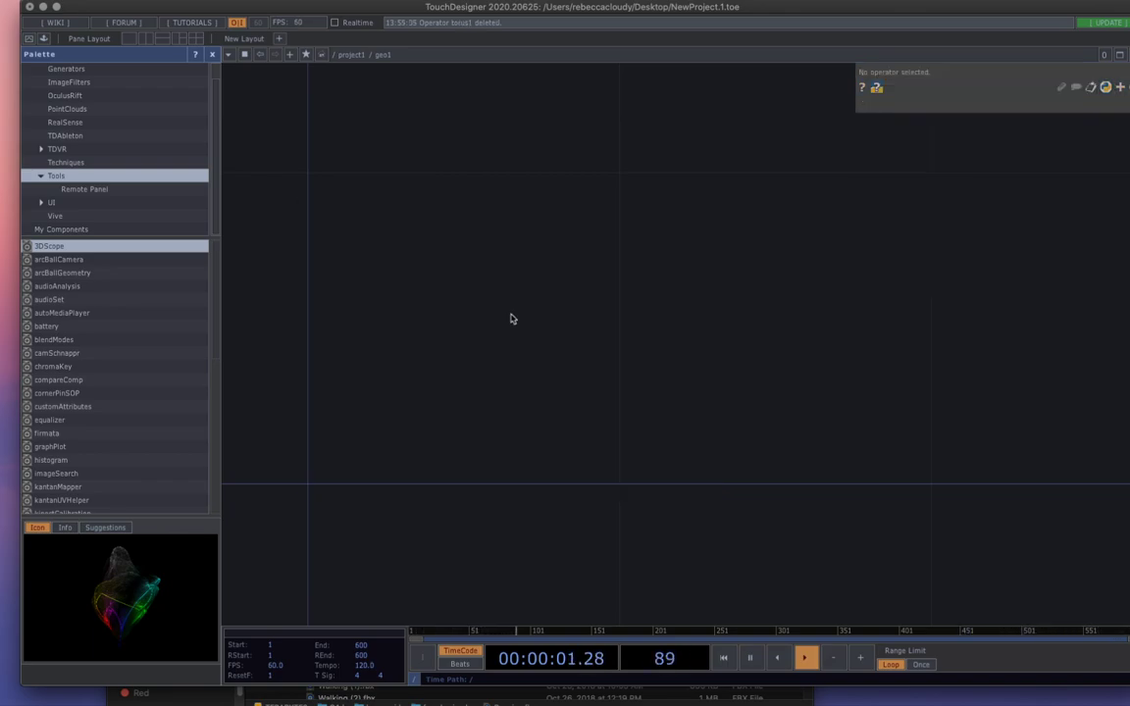
Step: Import Rapping.fbx from the female simple folder into the geo1 network, then bring the whole TouchDesigner window back into view
left_click_drag(503, 7, 689, 7)
left_click_drag(154, 168, 3, 106)
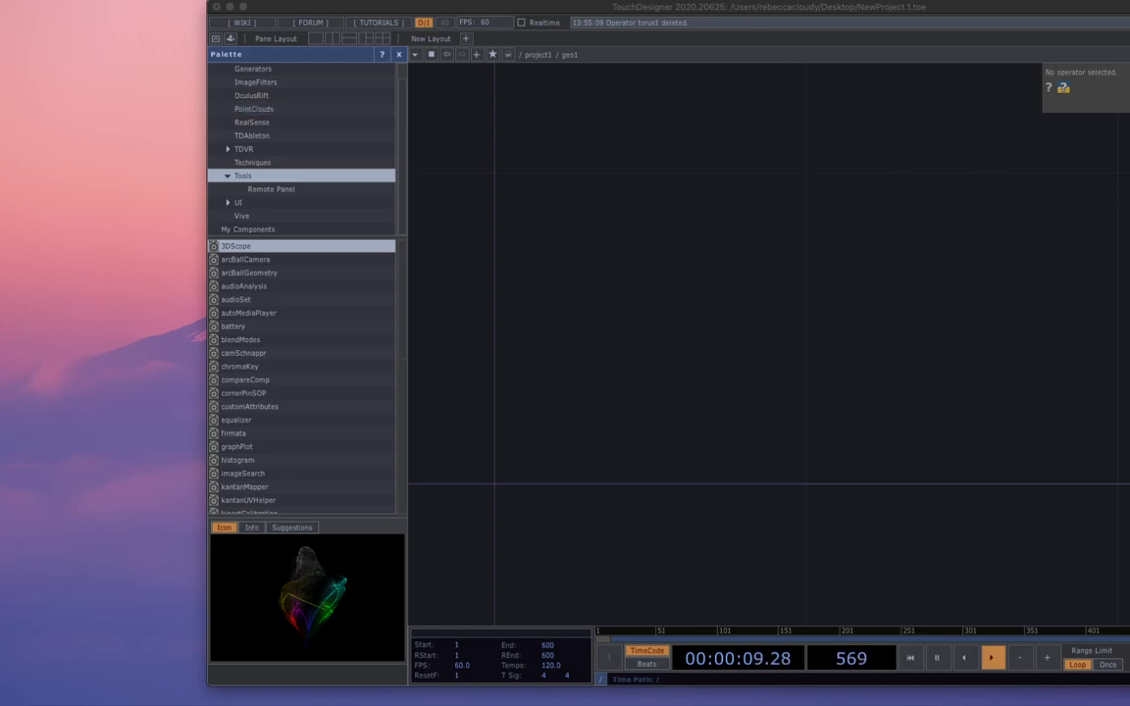
left_click_drag(0, 69, 0, 86)
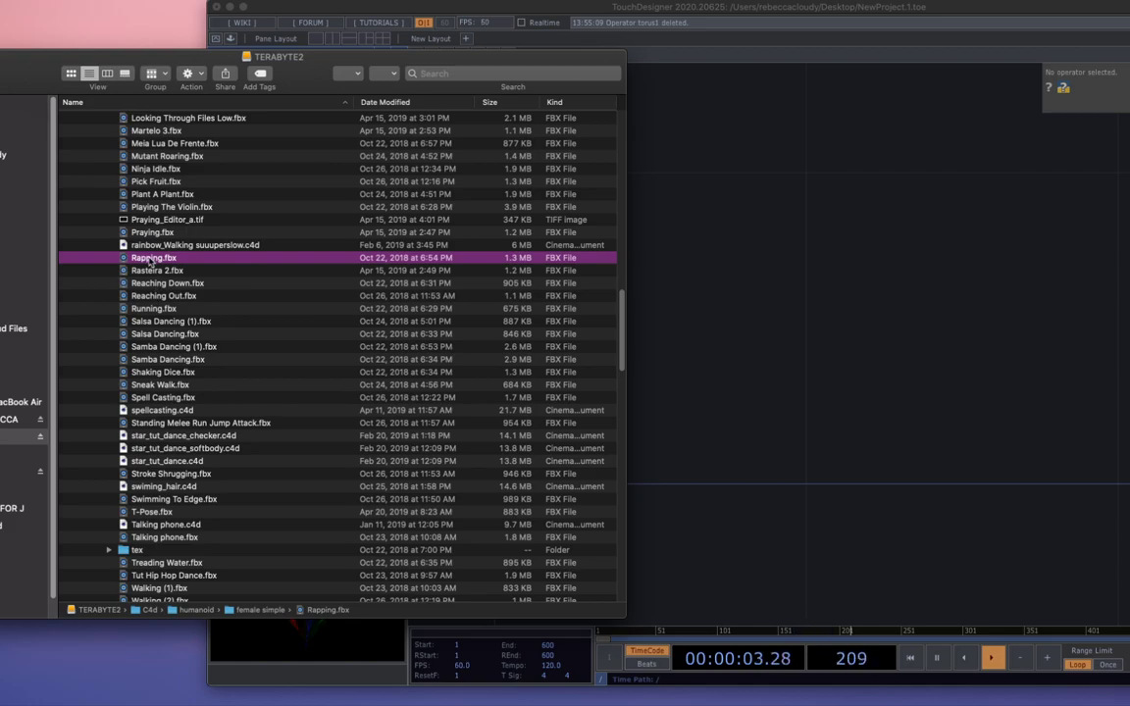
left_click_drag(143, 259, 834, 290)
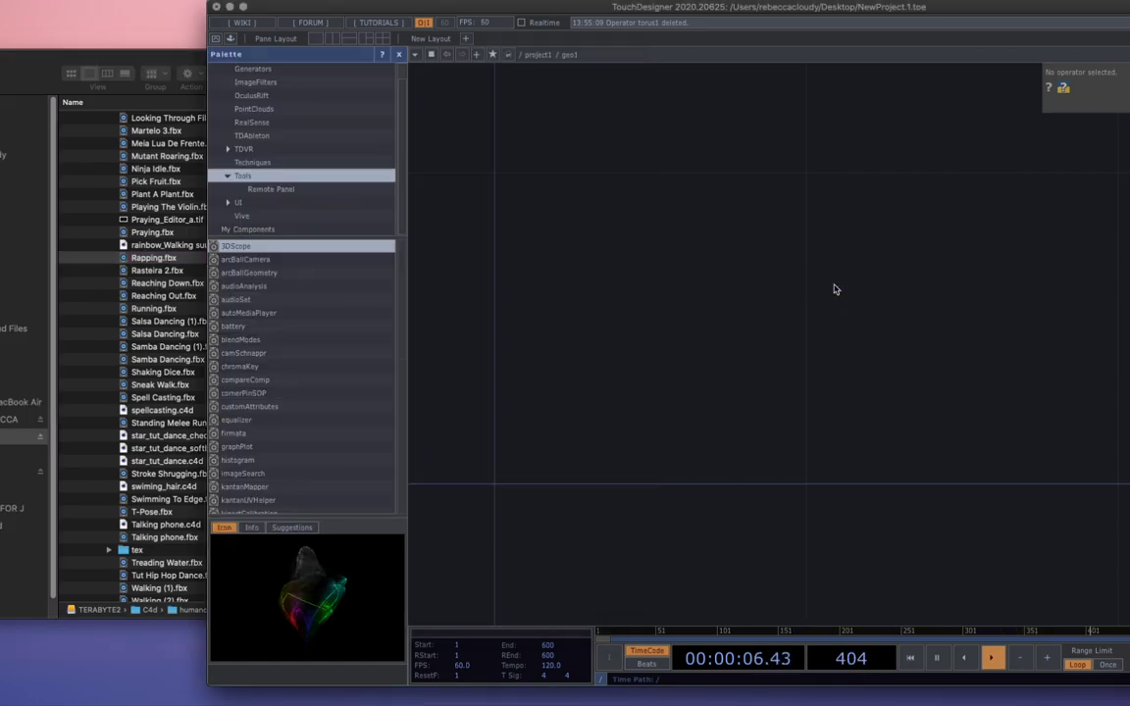
left_click(12, 60)
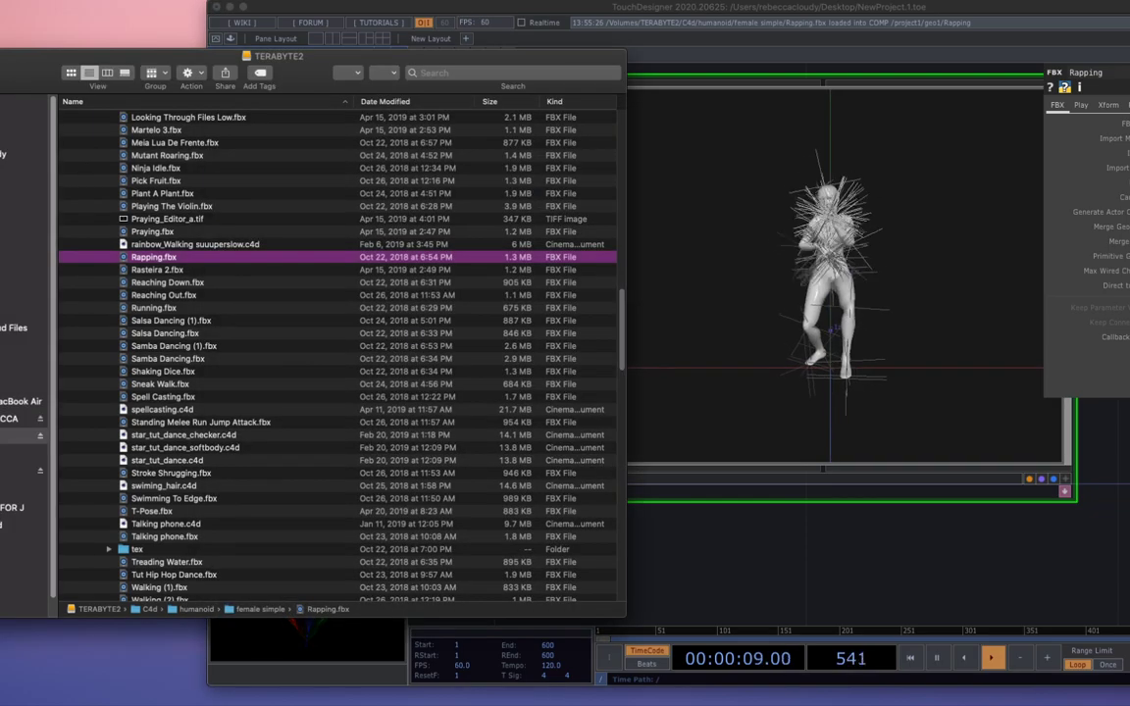
left_click_drag(13, 61, 102, 64)
left_click(31, 60)
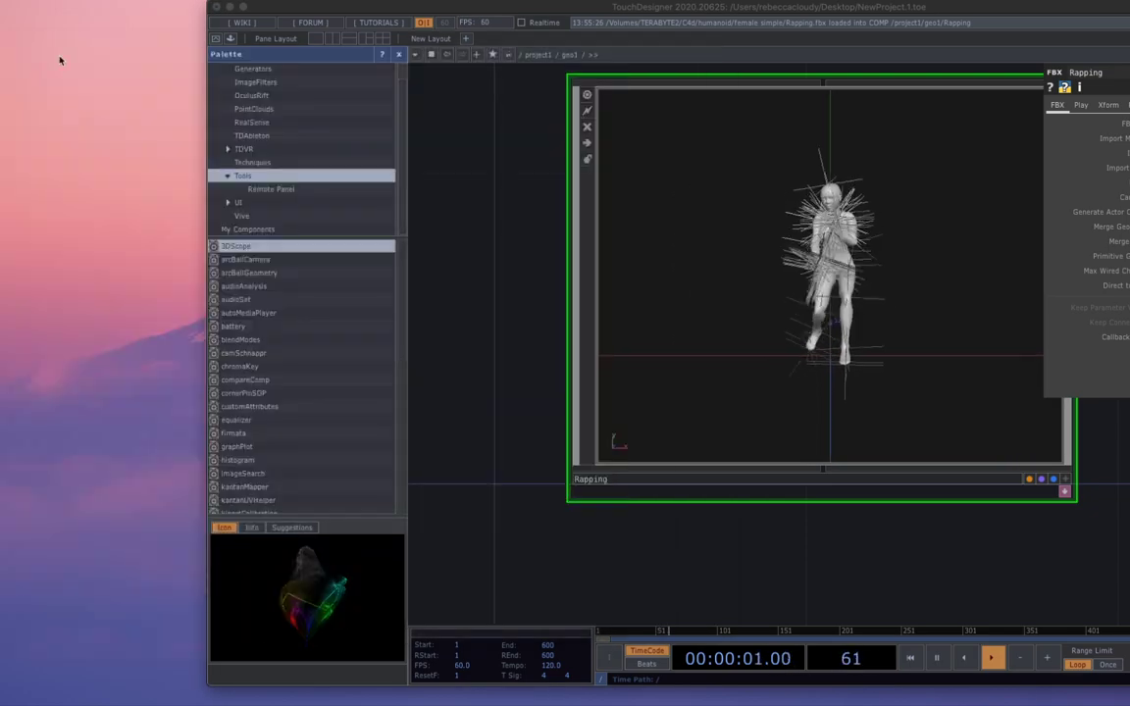
left_click_drag(506, 11, 278, 31)
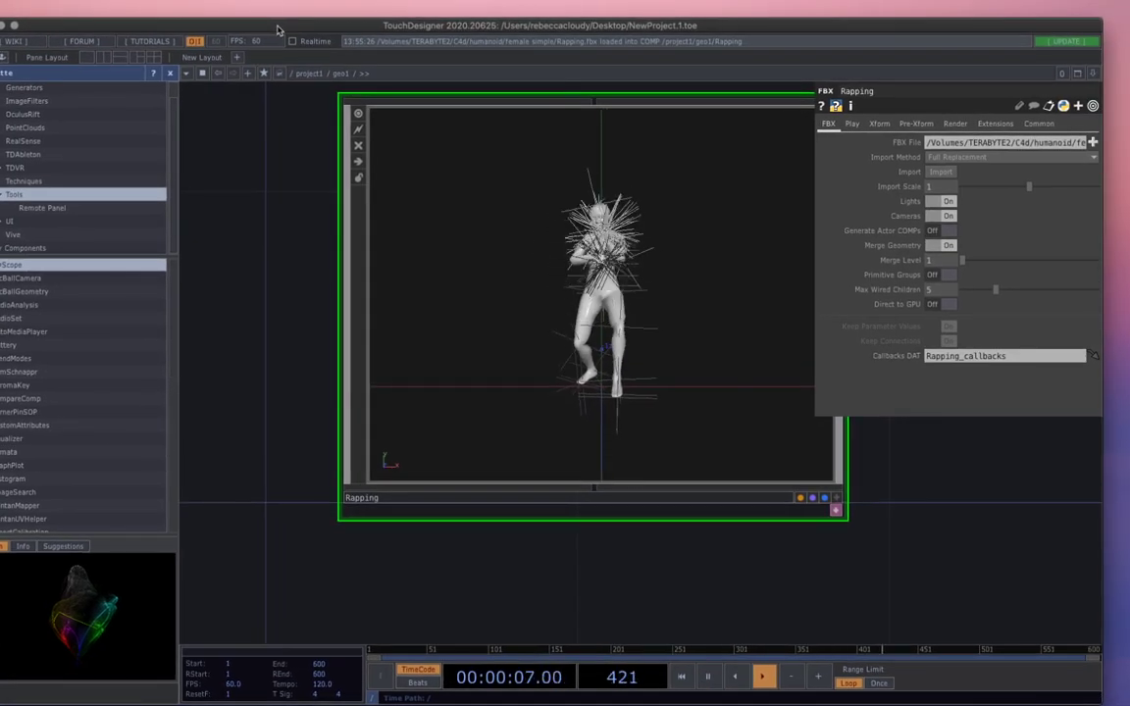
Step: Examine the imported Rapping figure, then enter its component and inspect the mixamorig joint nulls and their connections
left_click_drag(539, 192, 462, 269)
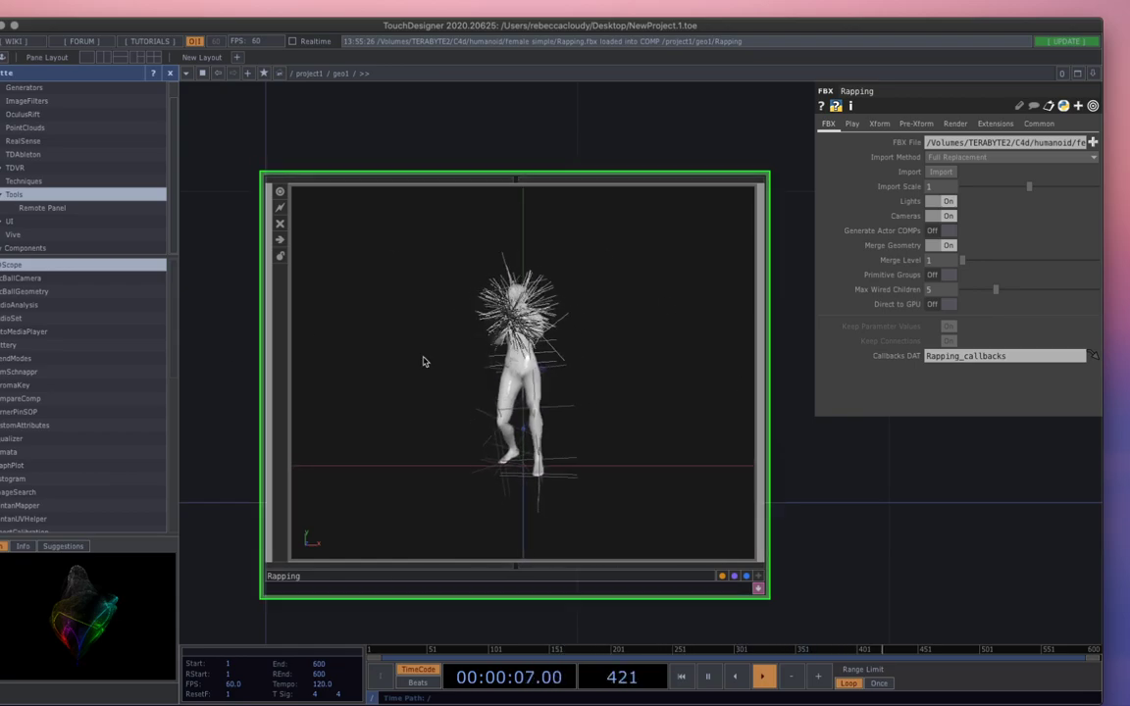
scroll(519, 342, "up", 10)
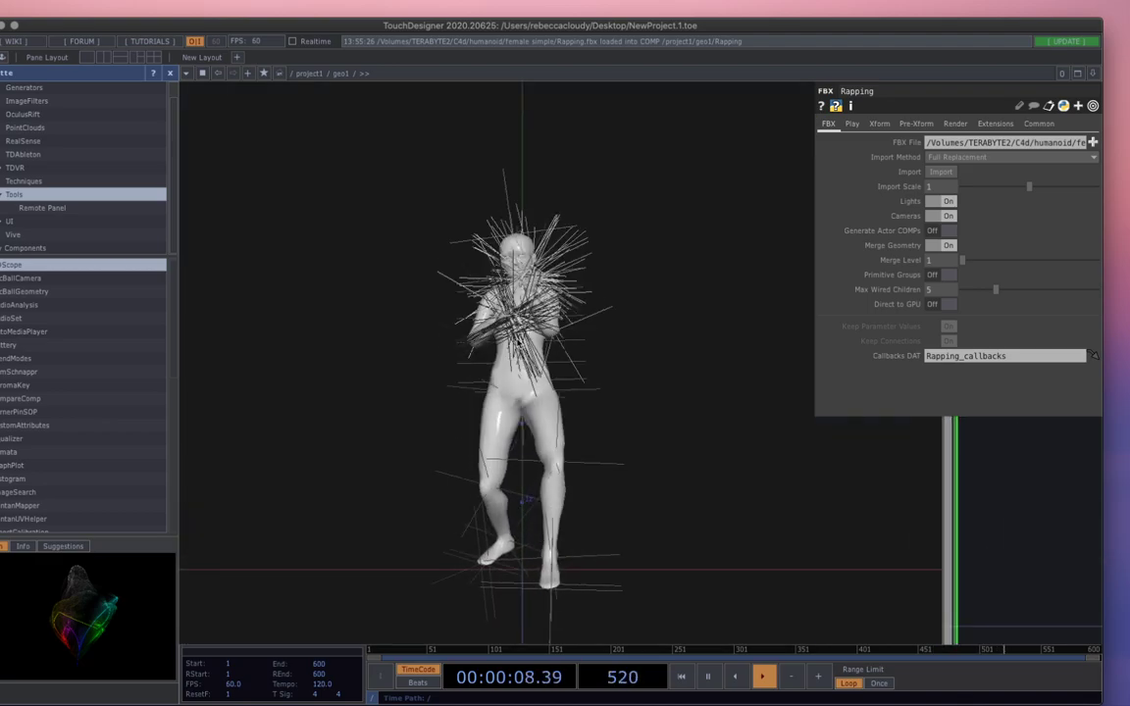
left_click_drag(365, 163, 373, 187)
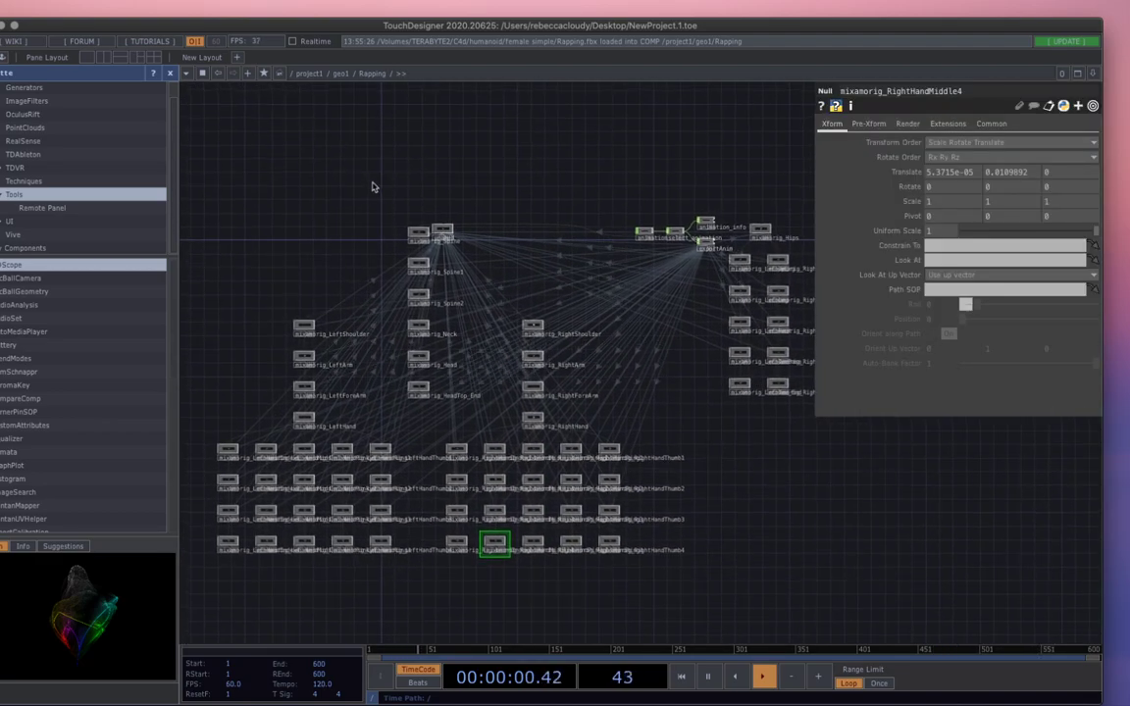
scroll(348, 253, "up", 8)
left_click_drag(472, 295, 303, 196)
scroll(308, 207, "up", 5)
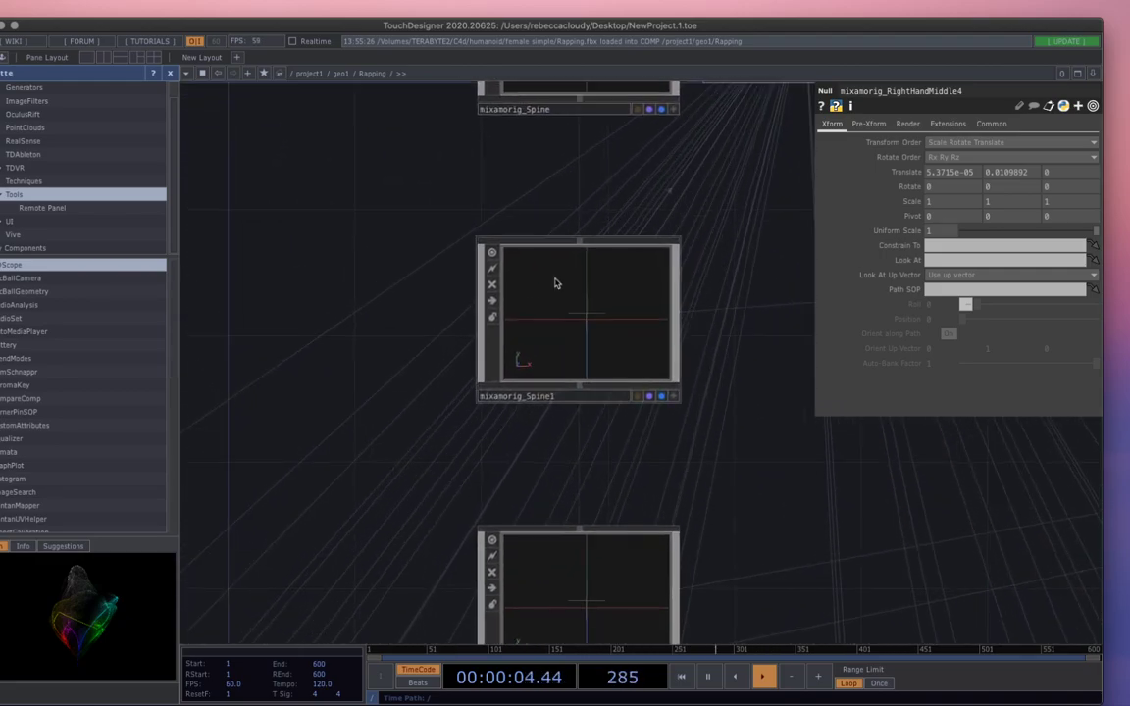
scroll(597, 390, "up", 3)
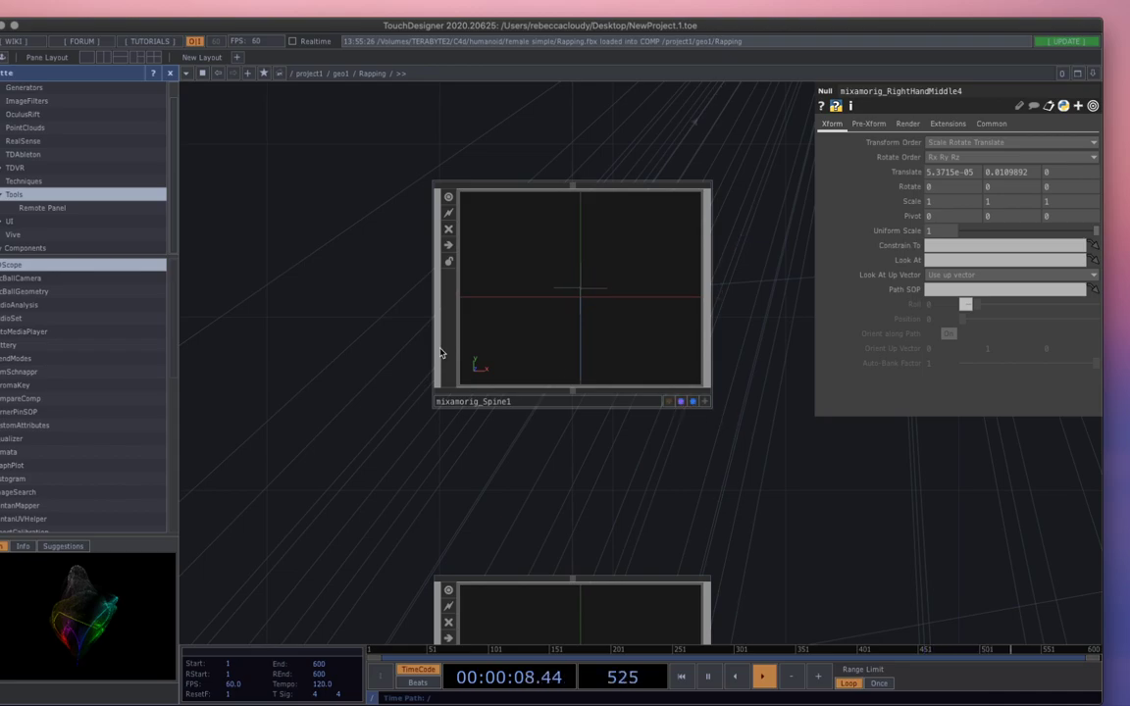
scroll(398, 379, "down", 5)
left_click_drag(554, 217, 662, 218)
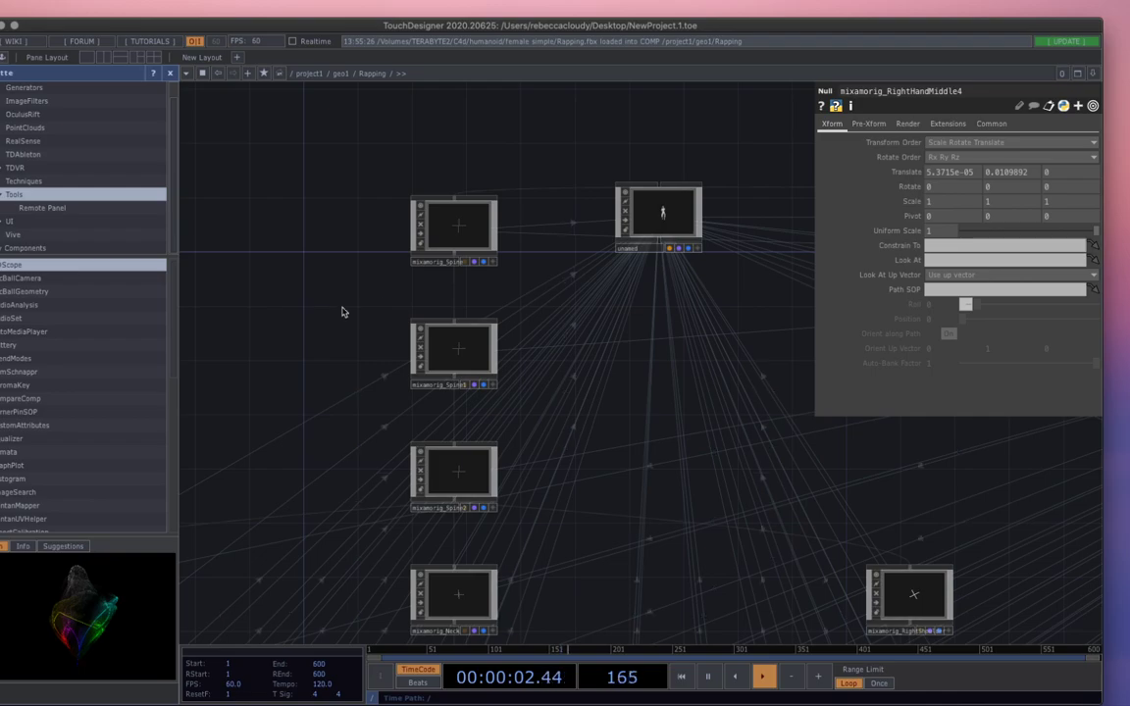
scroll(336, 196, "down", 2)
scroll(398, 275, "down", 6)
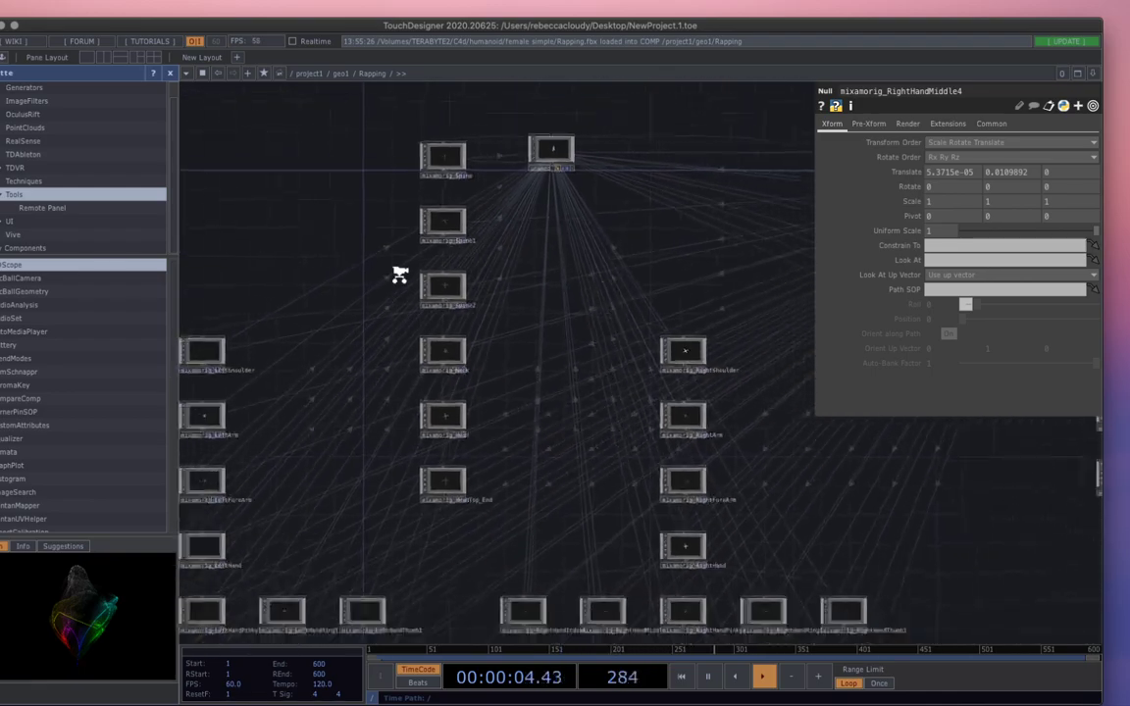
scroll(397, 294, "down", 8)
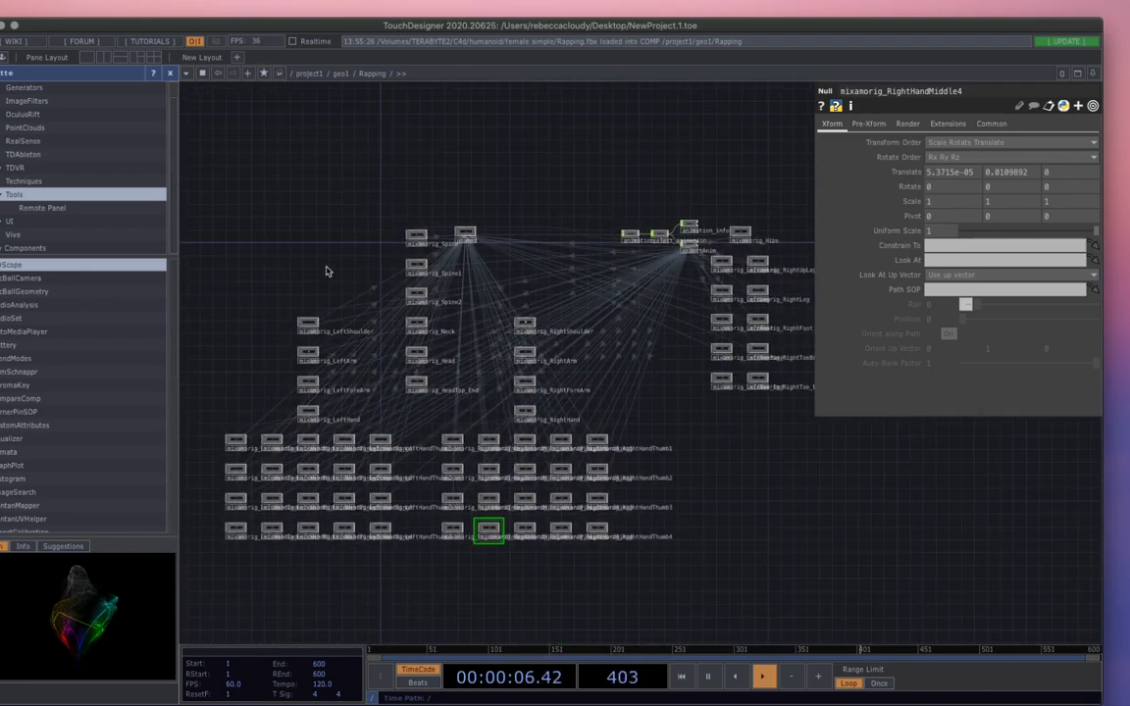
left_click_drag(327, 272, 348, 274)
Step: Select all the spine, neck, head, arm and hand joint nulls and turn off their render and display flags
left_click_drag(254, 196, 455, 572)
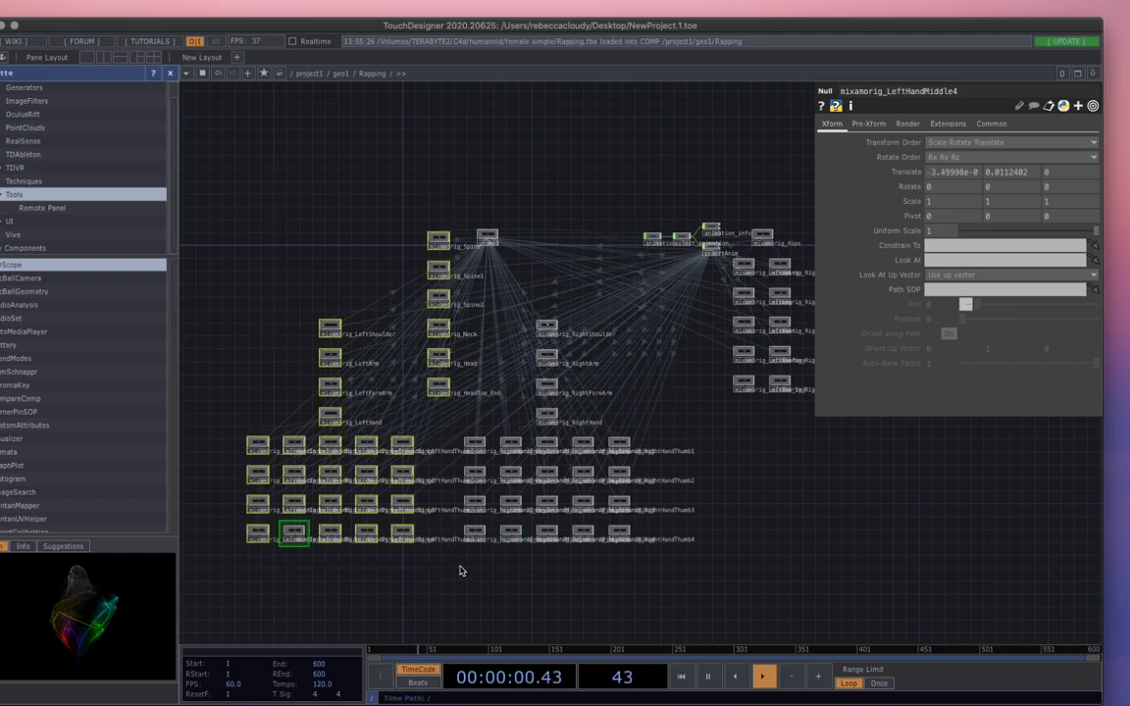
left_click_drag(711, 555, 435, 288)
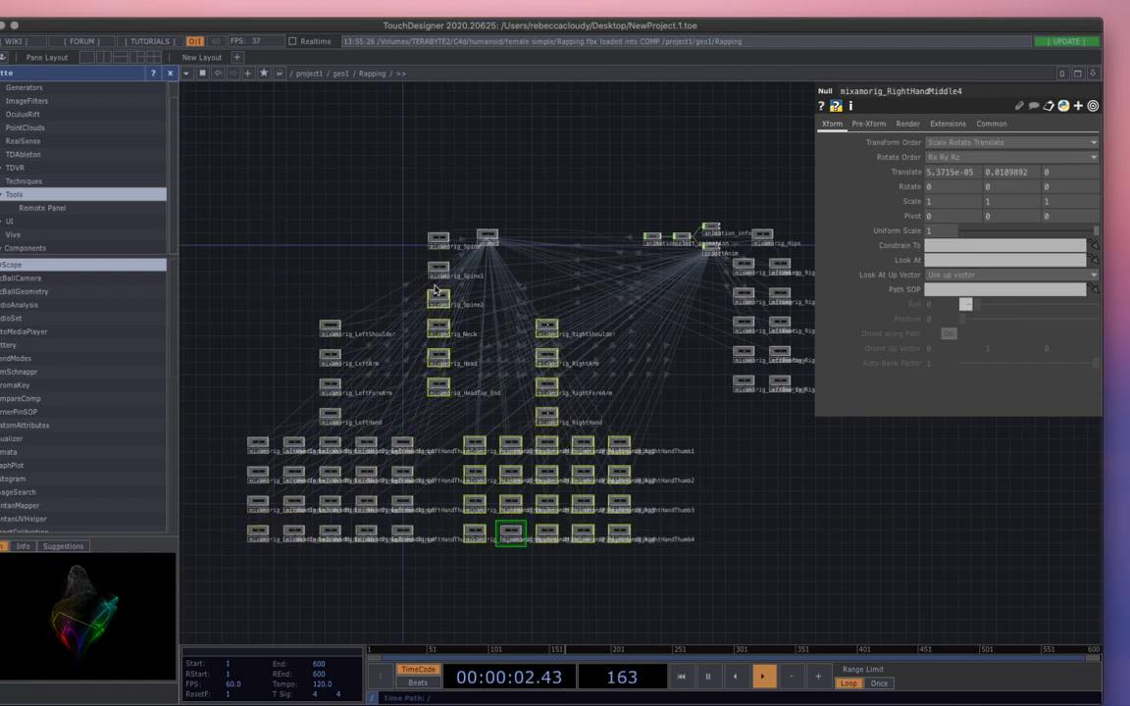
left_click_drag(203, 307, 467, 585, "shift")
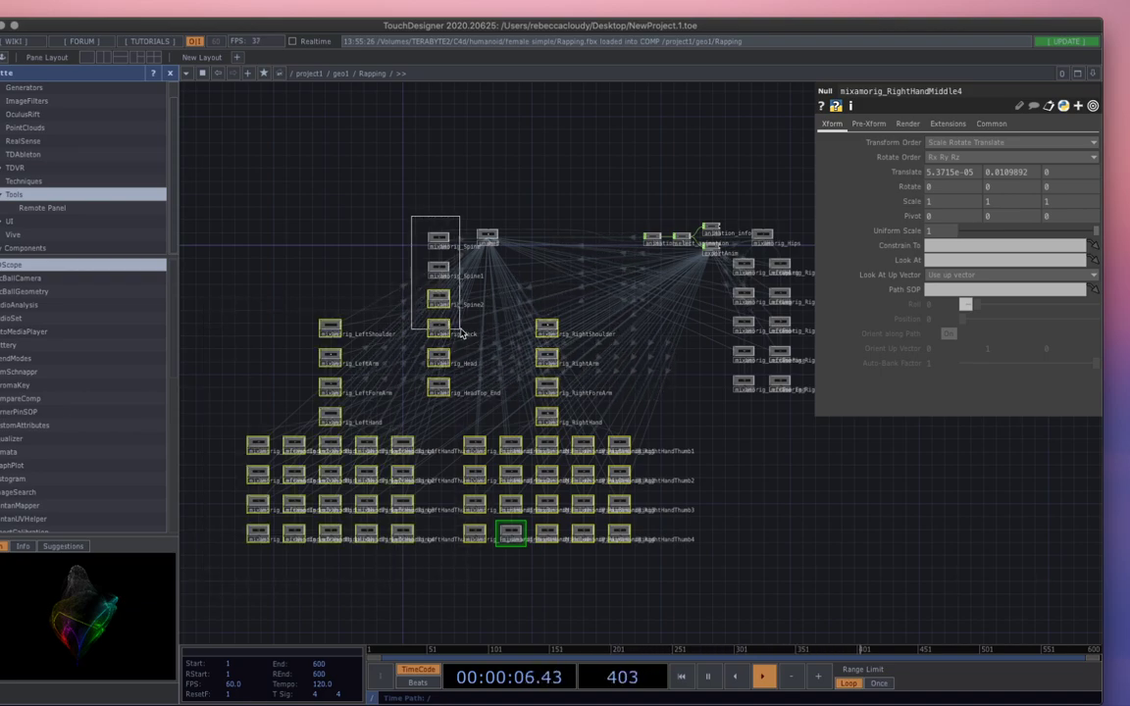
left_click_drag(830, 525, 718, 557)
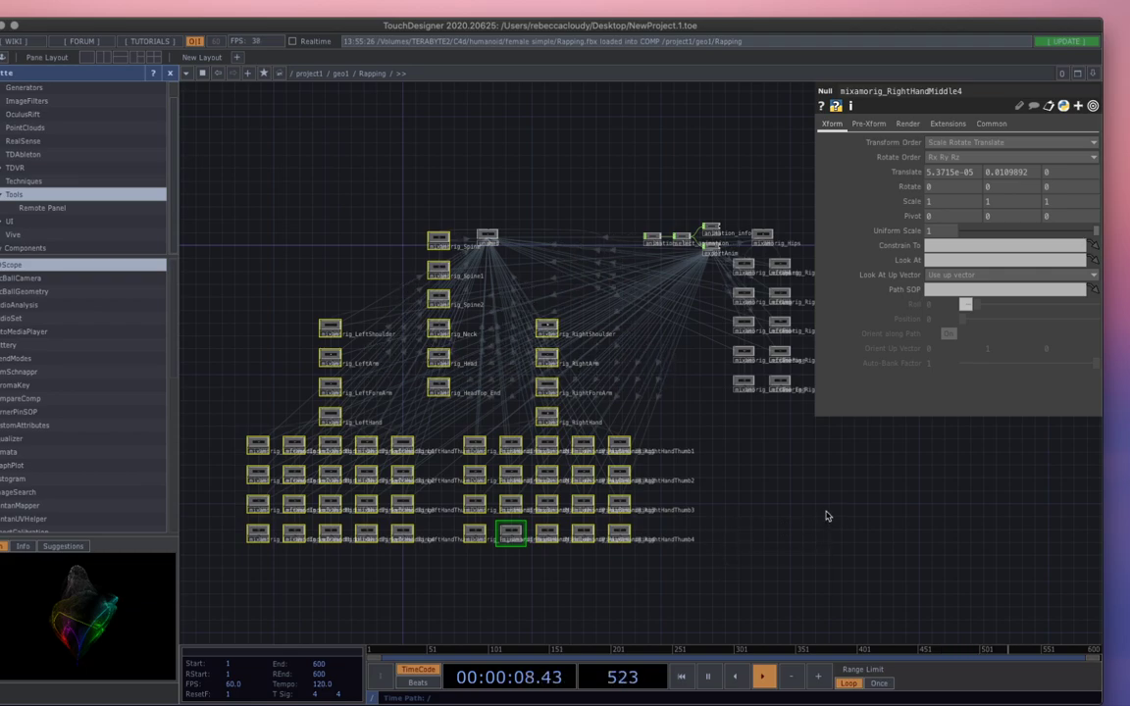
scroll(509, 246, "up", 10)
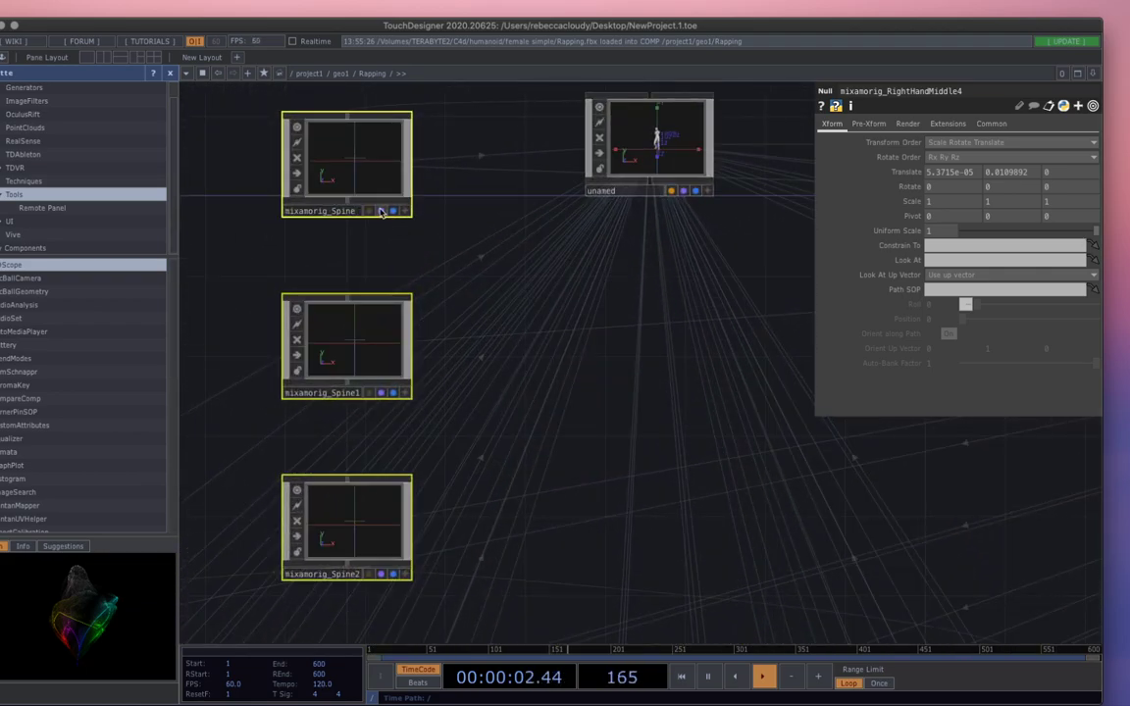
scroll(580, 376, "down", 8)
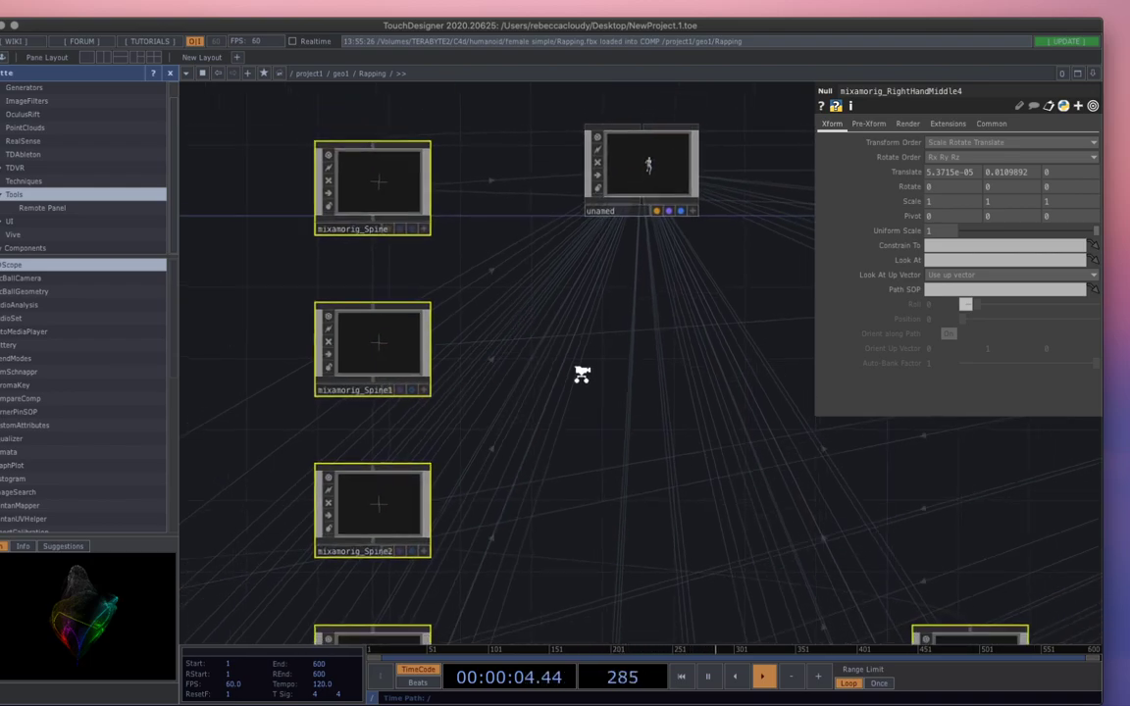
Step: Select the hips, leg and foot joint nulls beside the animation operators and turn off their render and display flags
scroll(740, 474, "down", 3)
left_click_drag(625, 364, 236, 276)
scroll(647, 452, "down", 8)
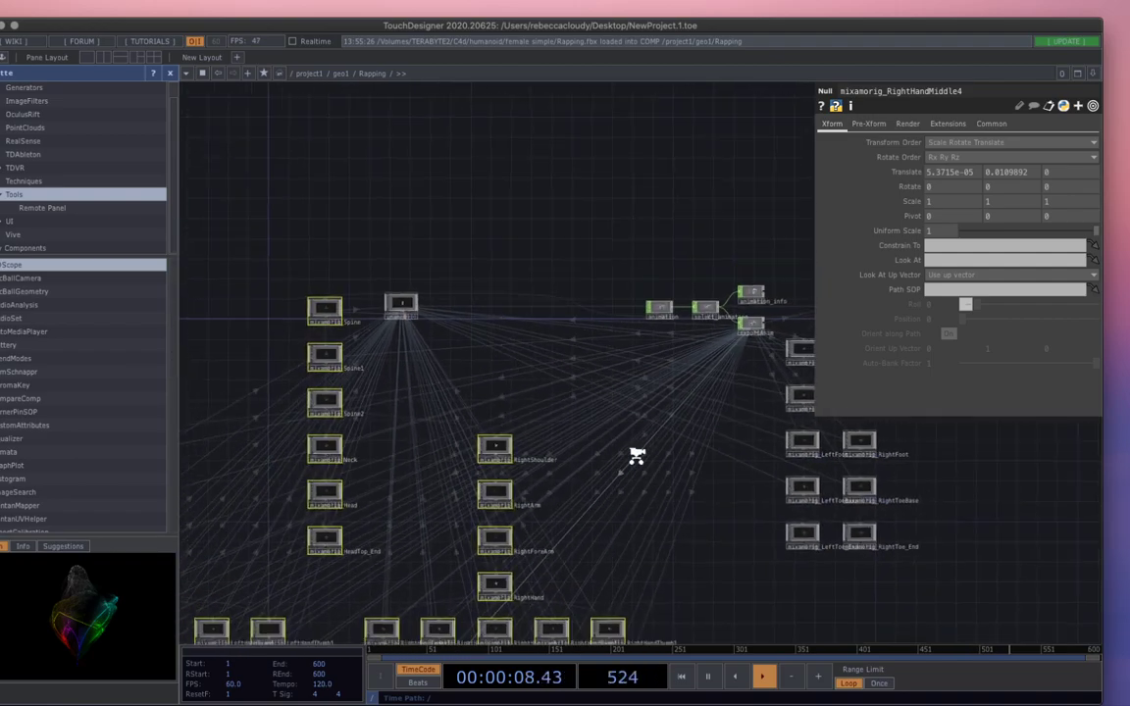
left_click_drag(744, 573, 634, 569)
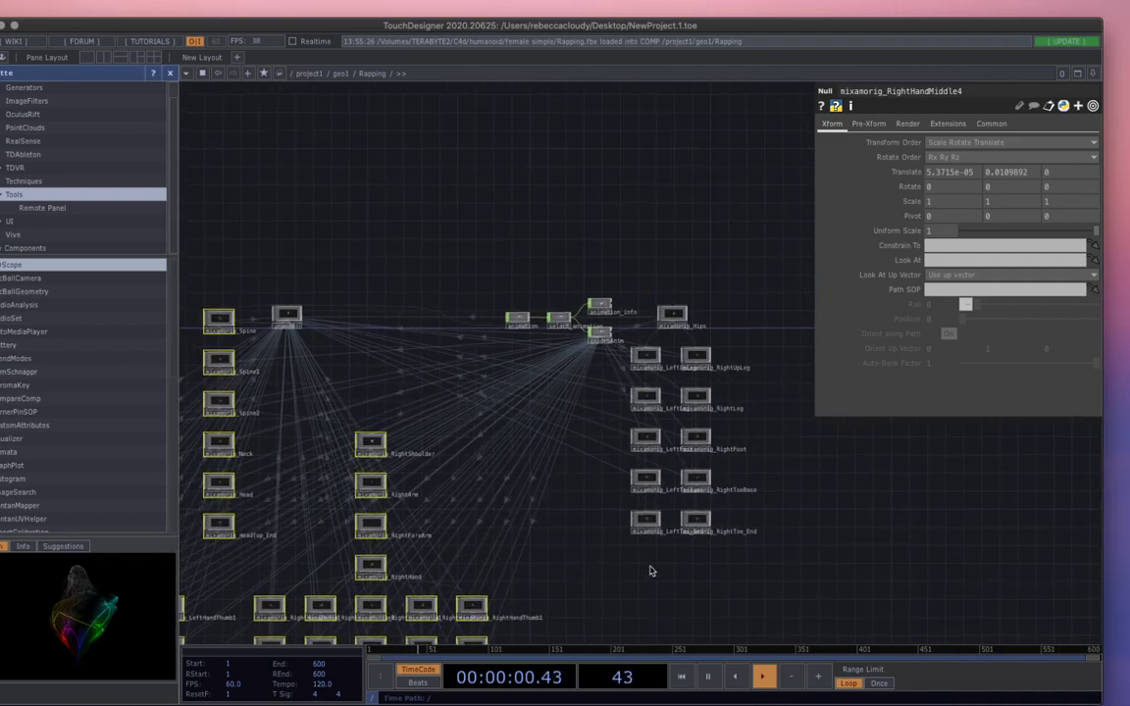
right_click_drag(675, 511, 644, 308)
scroll(663, 297, "up", 5)
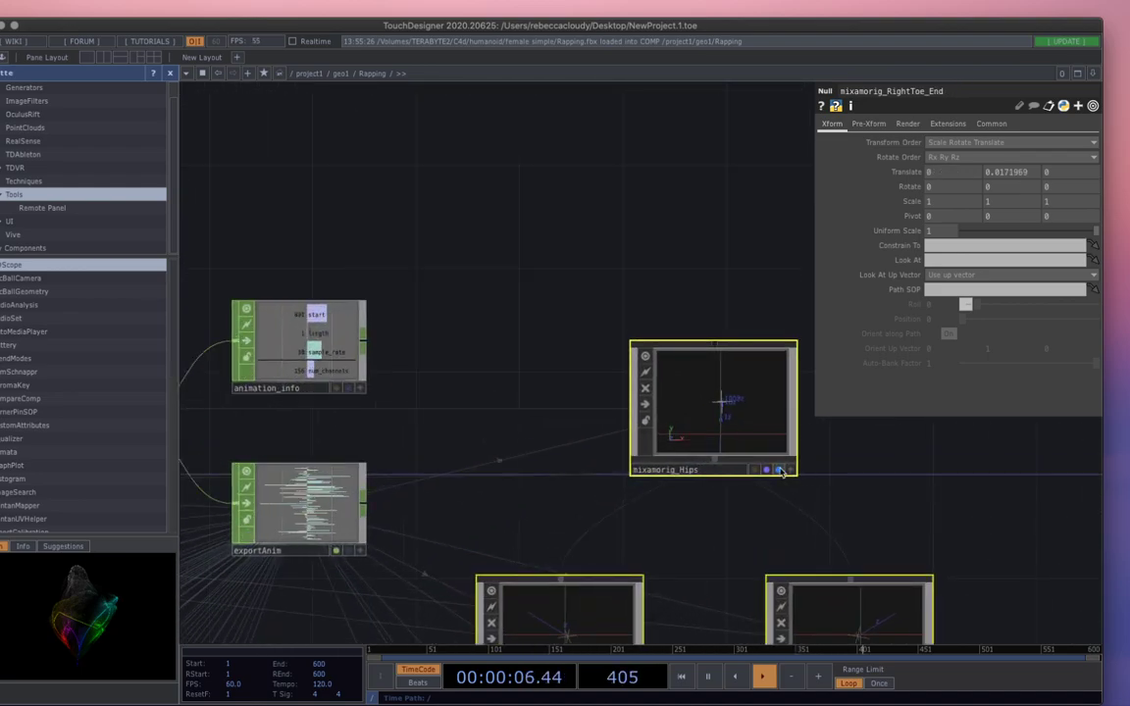
scroll(512, 504, "down", 6)
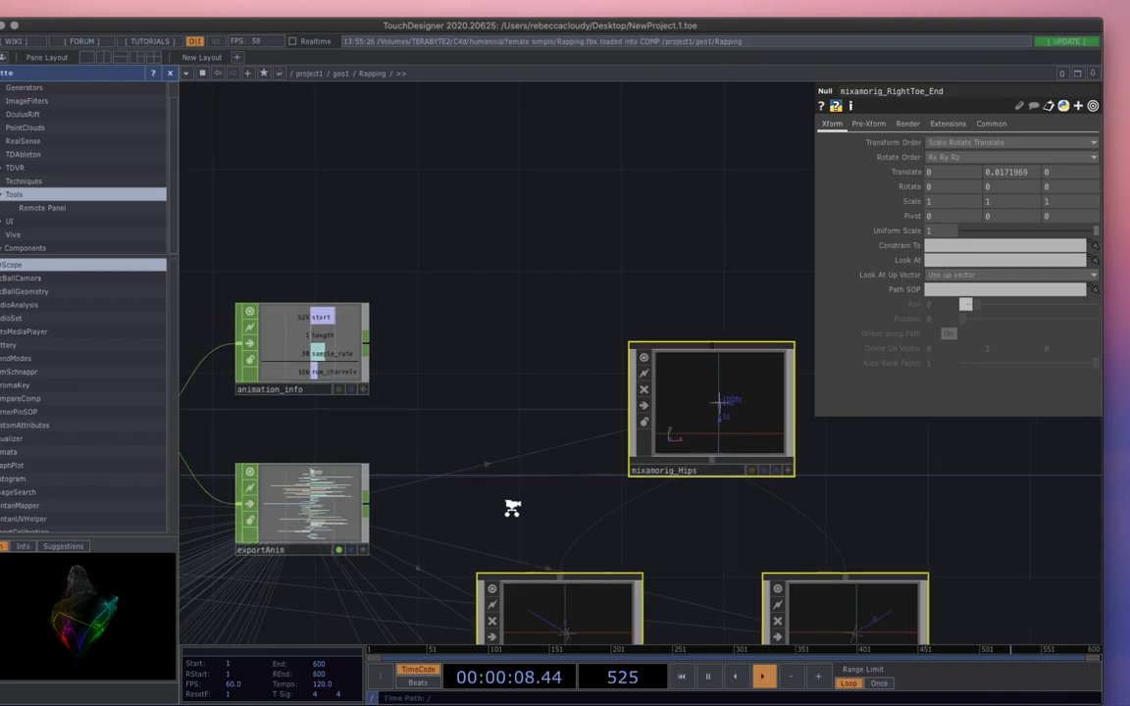
Step: Go up to the geo1 network, check the Rapping figure without its joint markers, and go back inside the component
left_click_drag(444, 367, 523, 250)
middle_click_drag(507, 339, 520, 371)
scroll(520, 371, "down", 6)
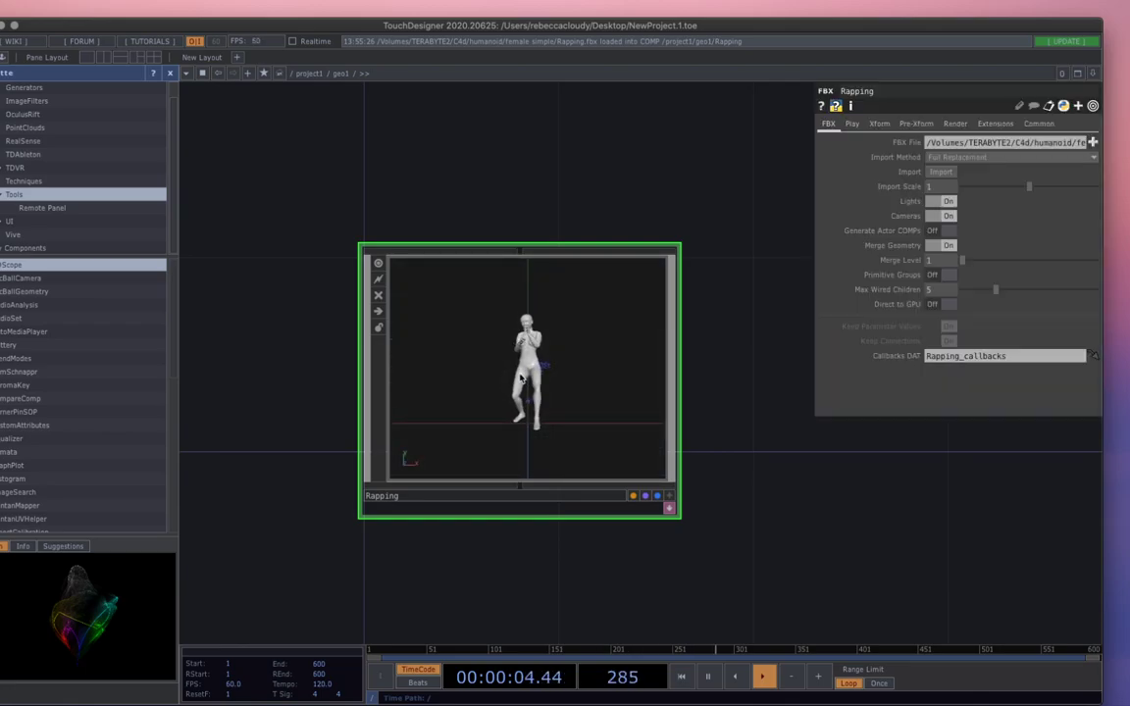
scroll(520, 377, "up", 6)
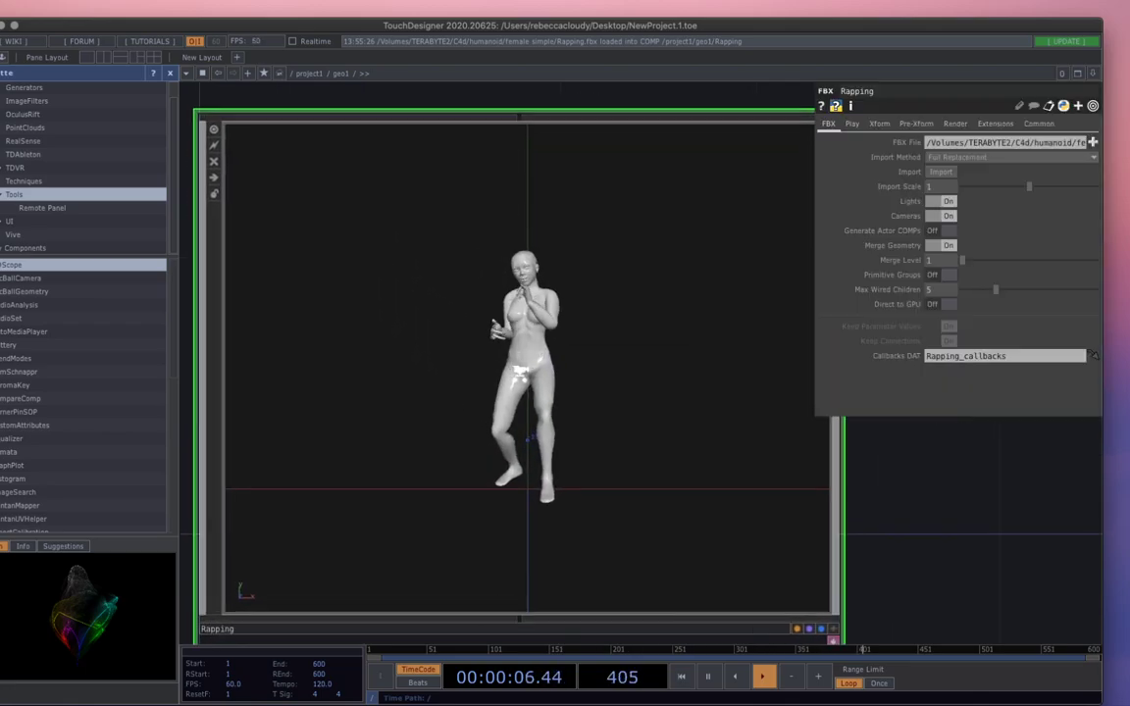
scroll(521, 377, "up", 3)
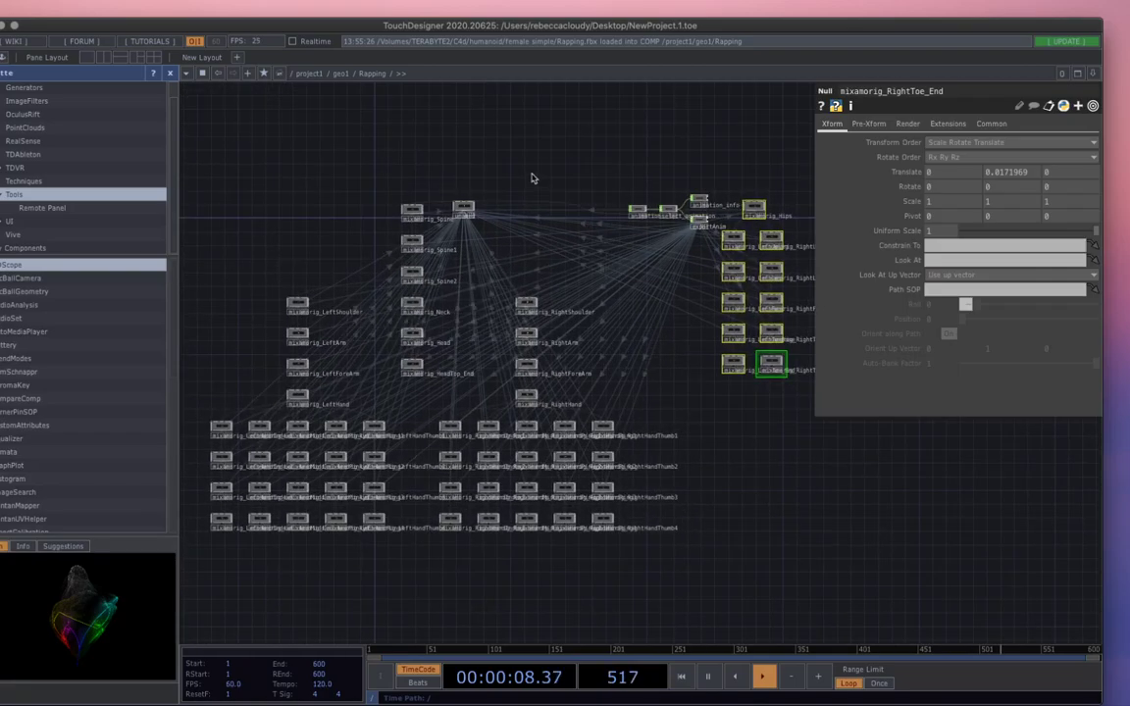
Step: Locate the unamed geometry component that holds the figure and enter its network
scroll(450, 225, "up", 5)
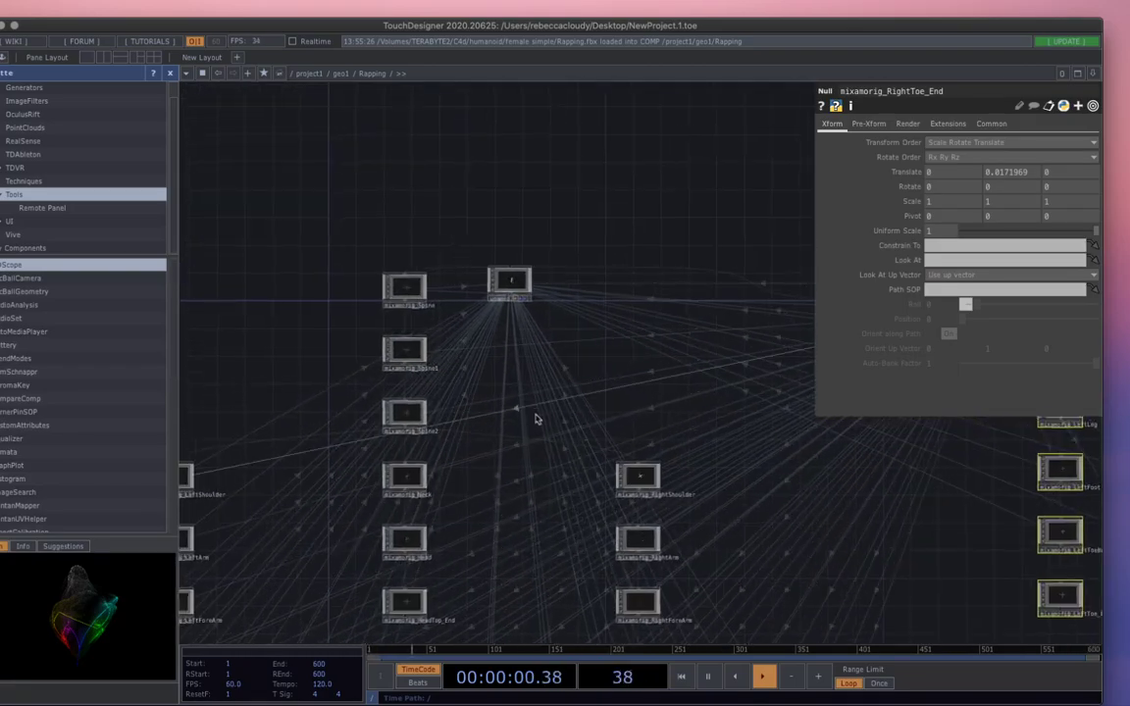
scroll(521, 312, "up", 3)
left_click_drag(534, 157, 597, 304)
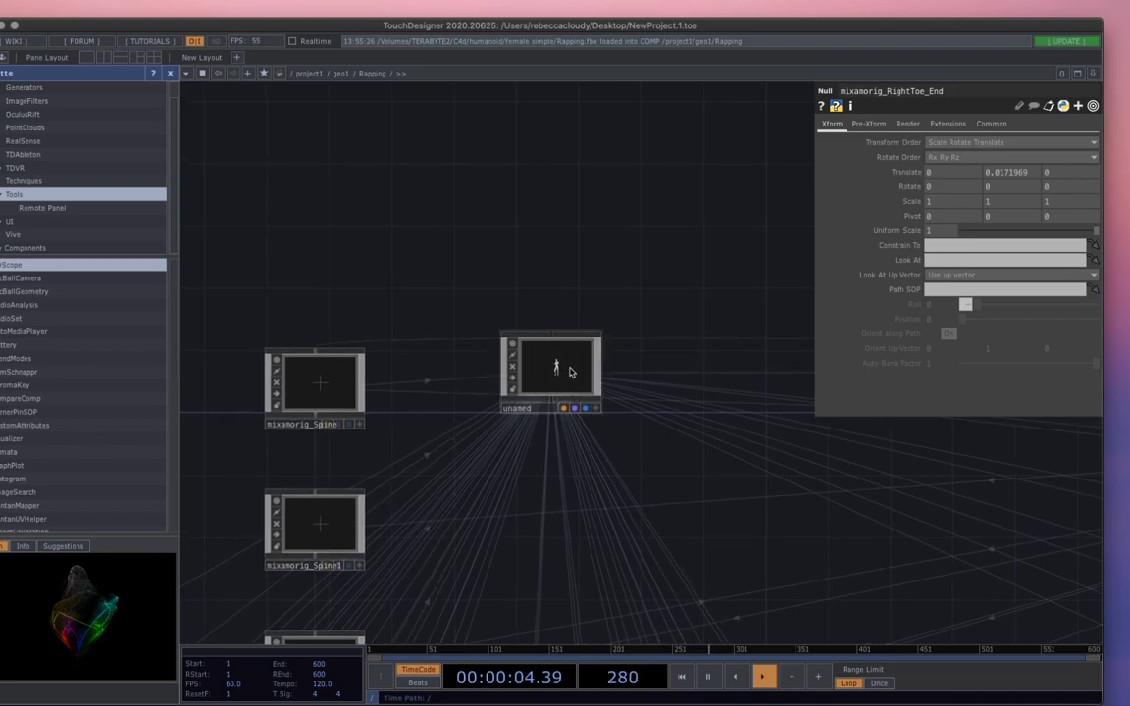
scroll(562, 361, "up", 6)
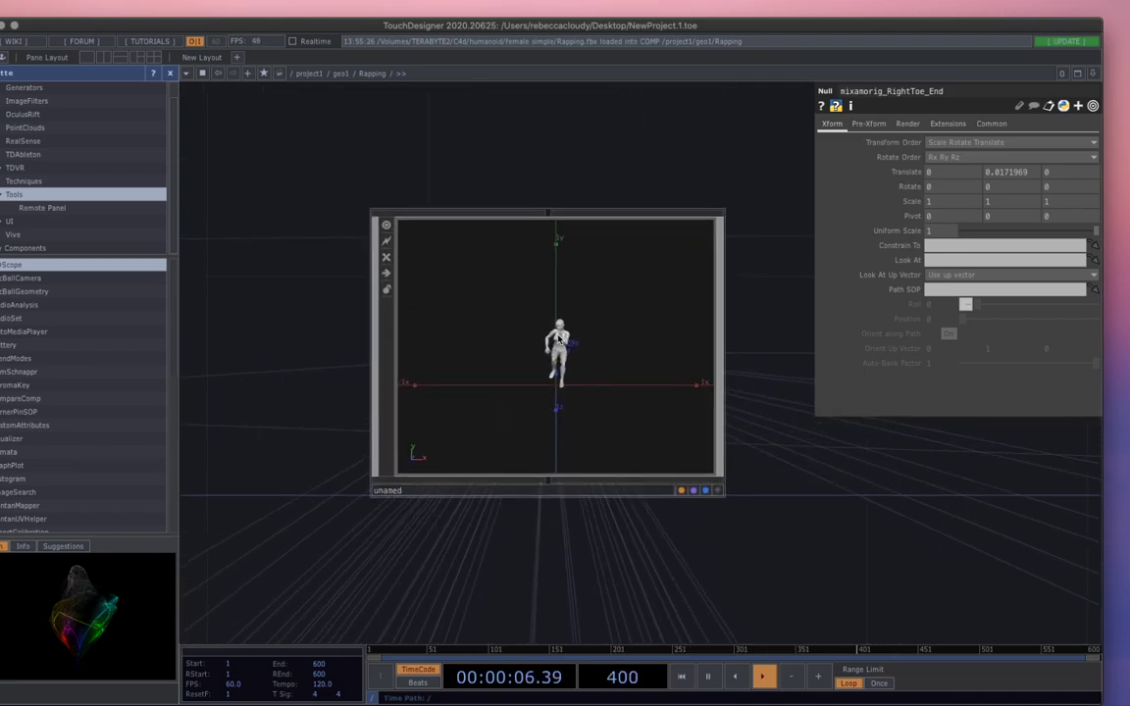
scroll(565, 328, "up", 6)
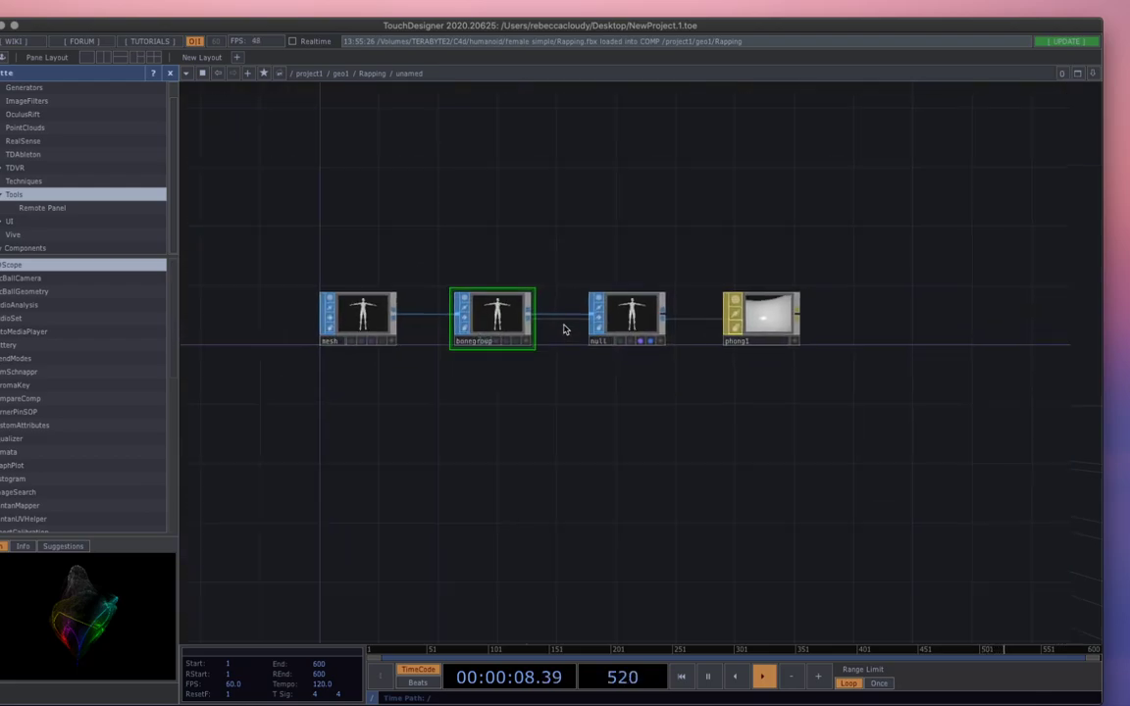
Step: Insert an Attribute Create SOP between mesh and bonegroup, moving mesh aside to space out the chain
left_click_drag(401, 486, 499, 485)
left_click_drag(367, 362, 323, 365)
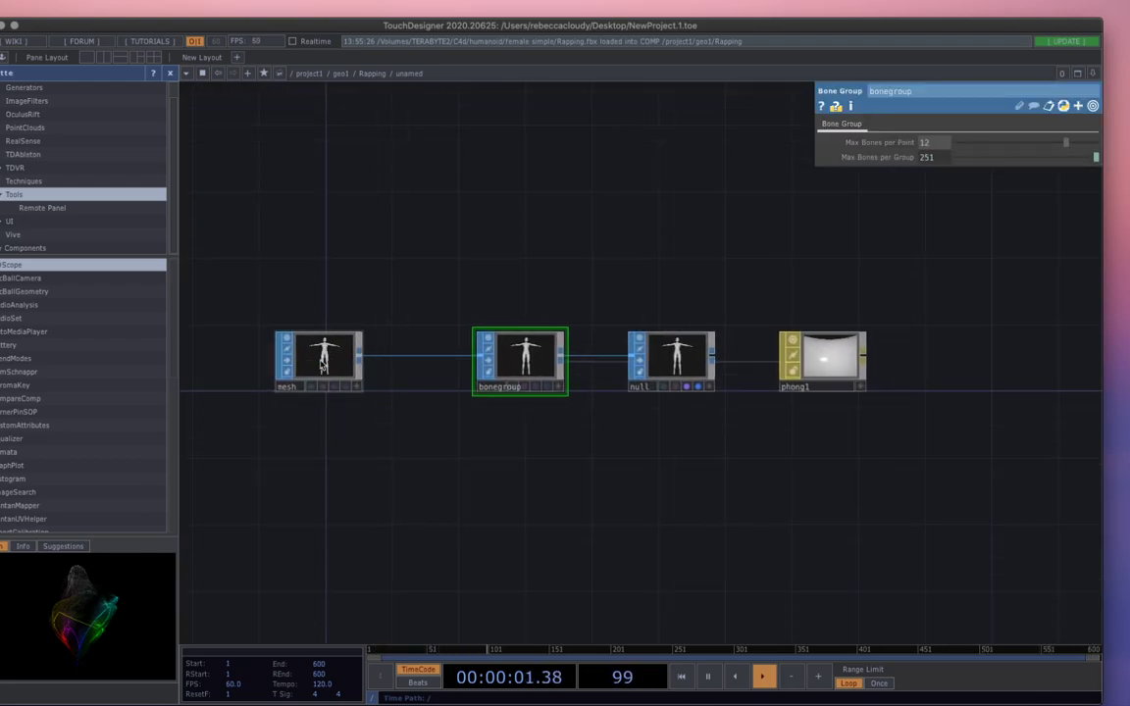
right_click(362, 360)
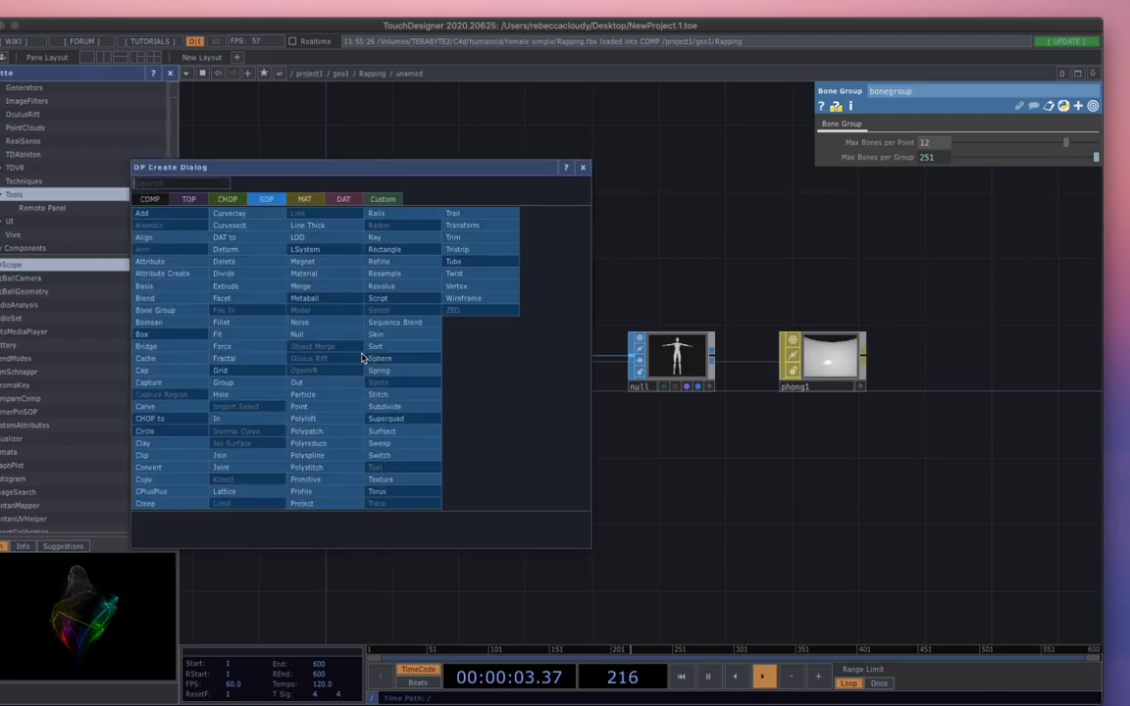
left_click(171, 285)
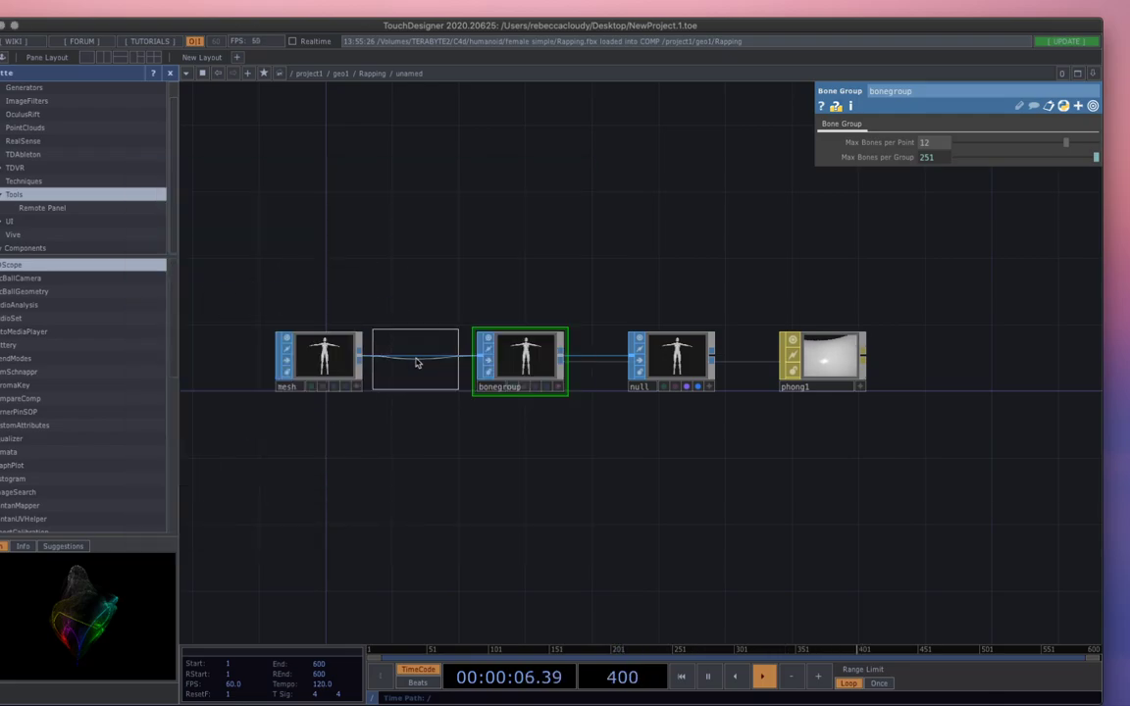
left_click(416, 366)
left_click_drag(349, 363, 267, 366)
mouse_move(408, 360)
left_mouse_down()
mouse_move(377, 361)
mouse_move(389, 363)
left_mouse_up()
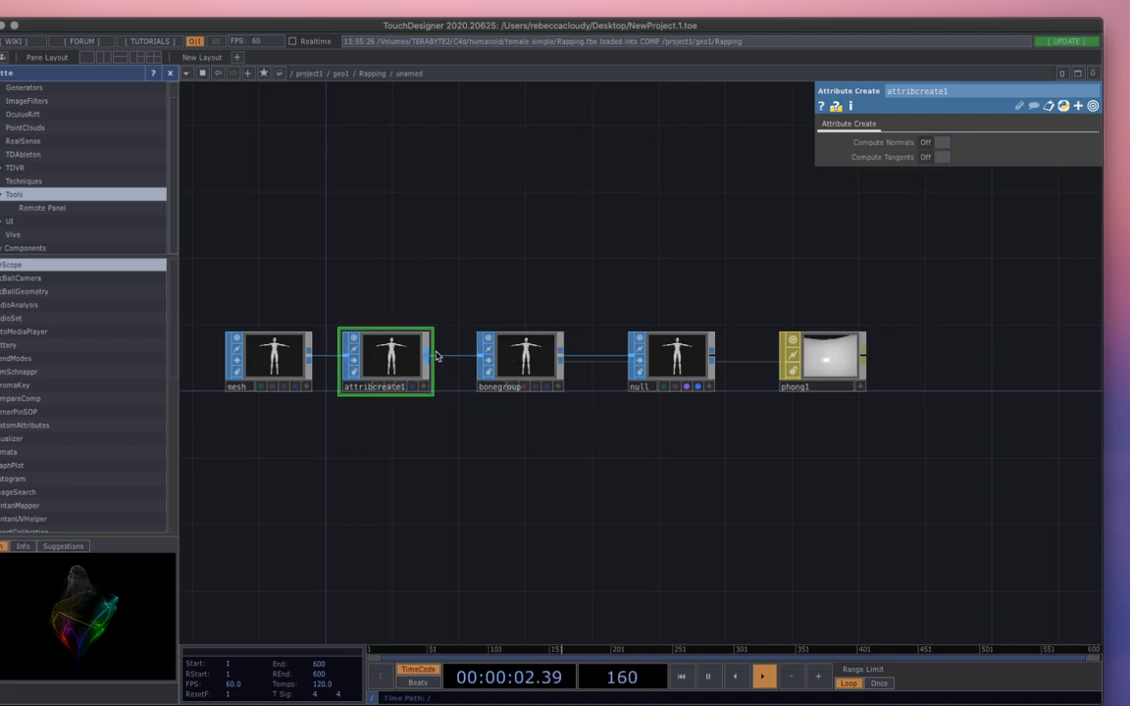
Step: Enlarge the phong1 material node, make its viewer active and zoom its preview out to show the whole torus
left_click_drag(844, 454, 772, 472)
left_click(745, 387)
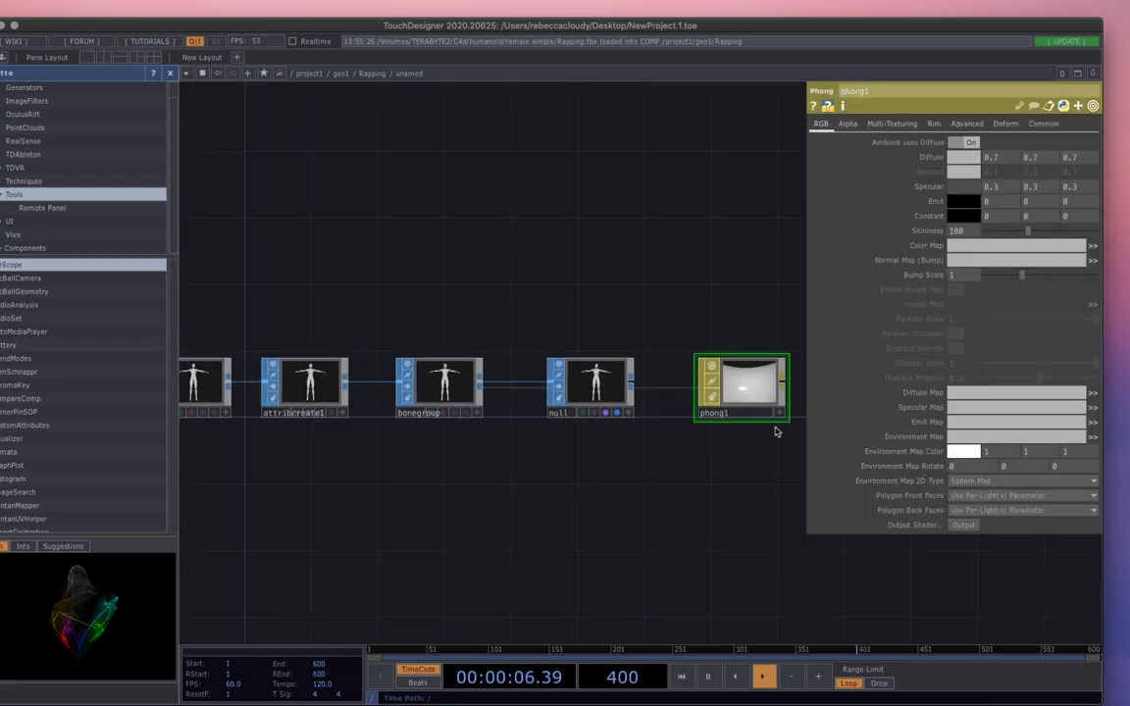
left_click_drag(787, 420, 946, 463)
left_click_drag(595, 498, 420, 467)
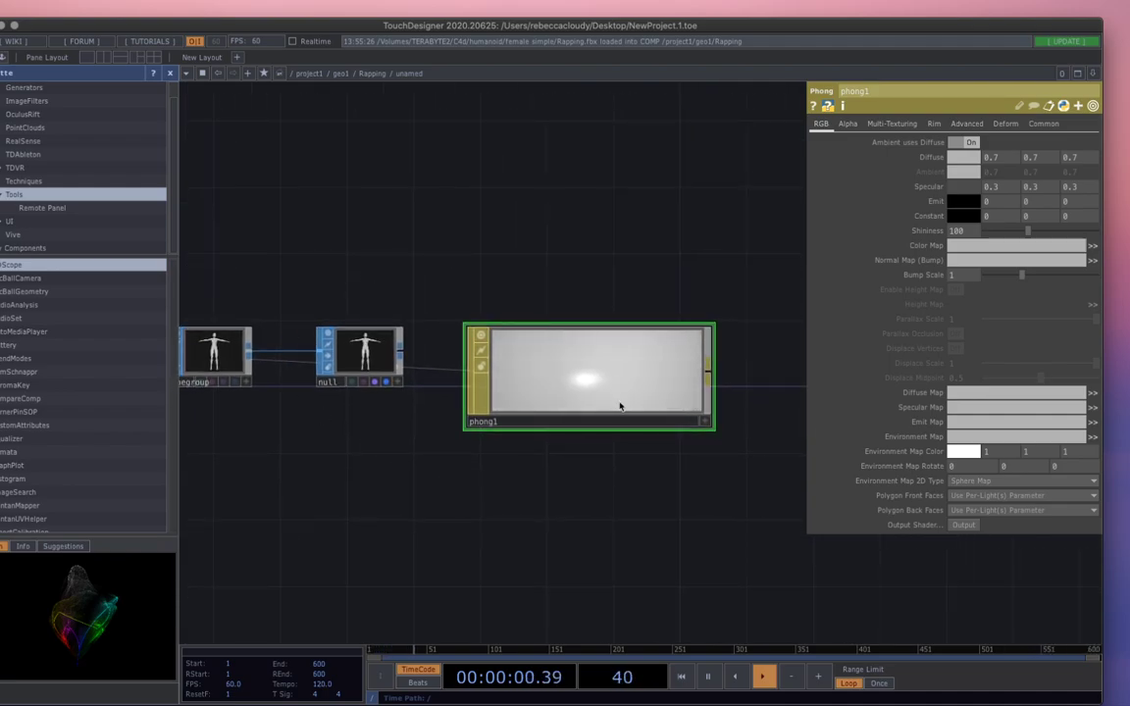
left_click(704, 421)
left_click_drag(565, 357, 574, 687)
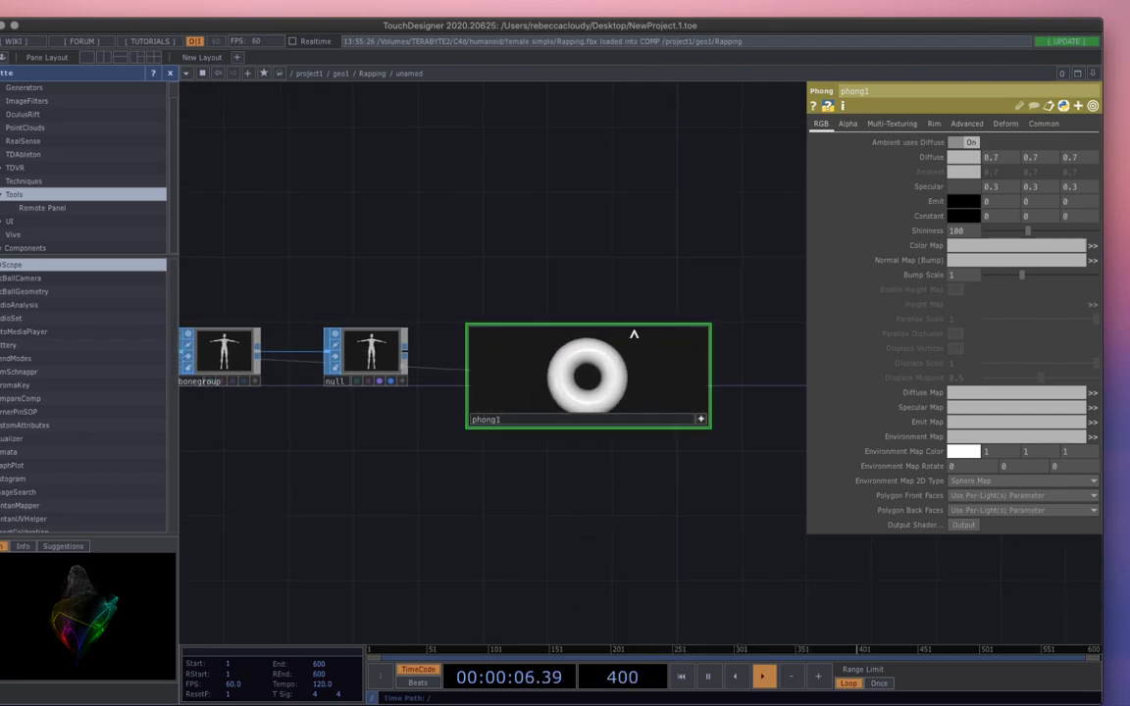
scroll(703, 460, "down", 1)
left_click_drag(544, 484, 576, 448)
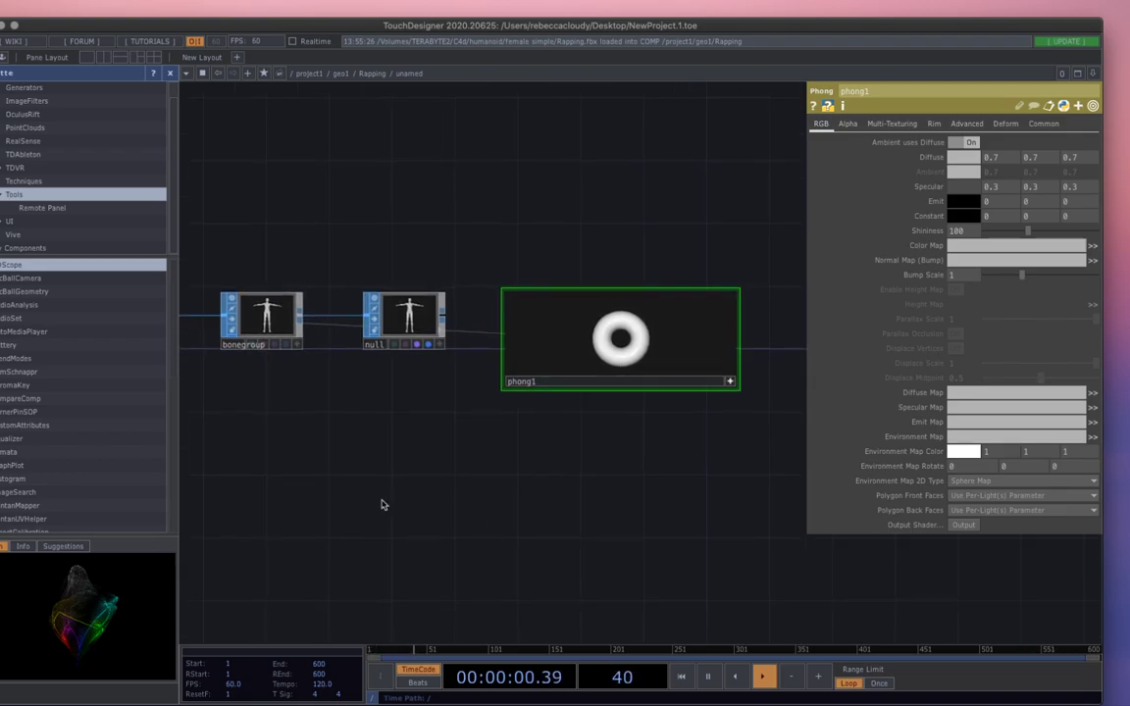
Step: Add a Movie File In TOP below the null and load CloudyOcean_2Kx1K_8bit.tif from the Map folder into it
key("Tab")
key("Left")
key("Left")
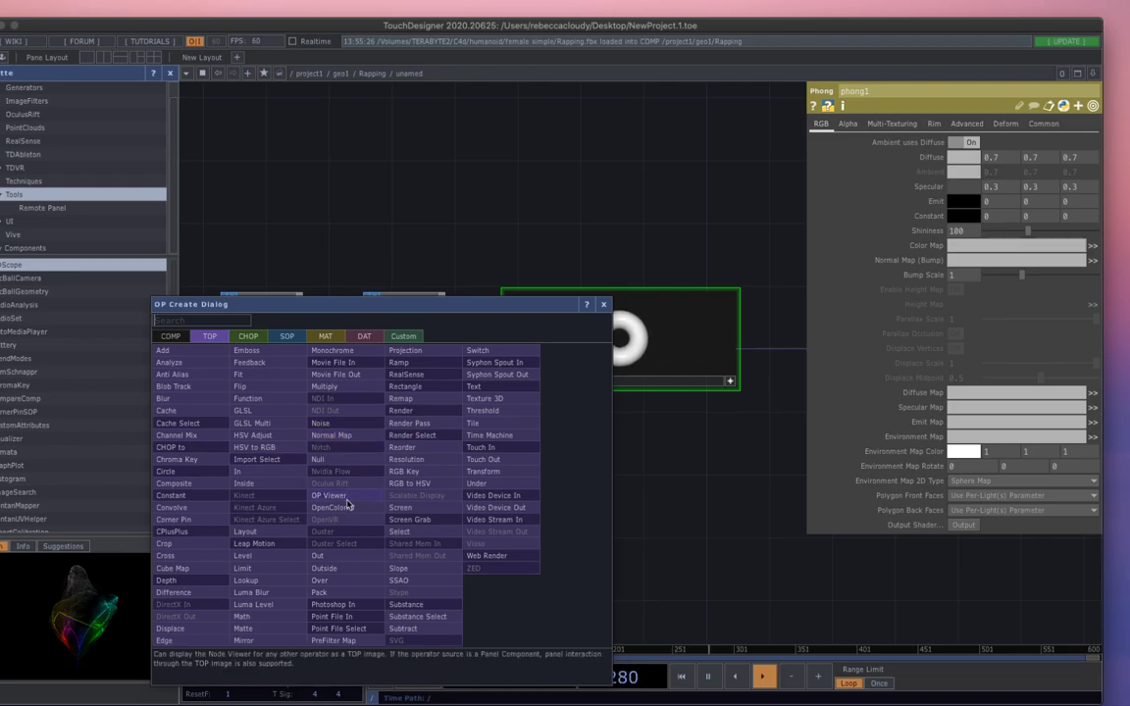
left_click(340, 362)
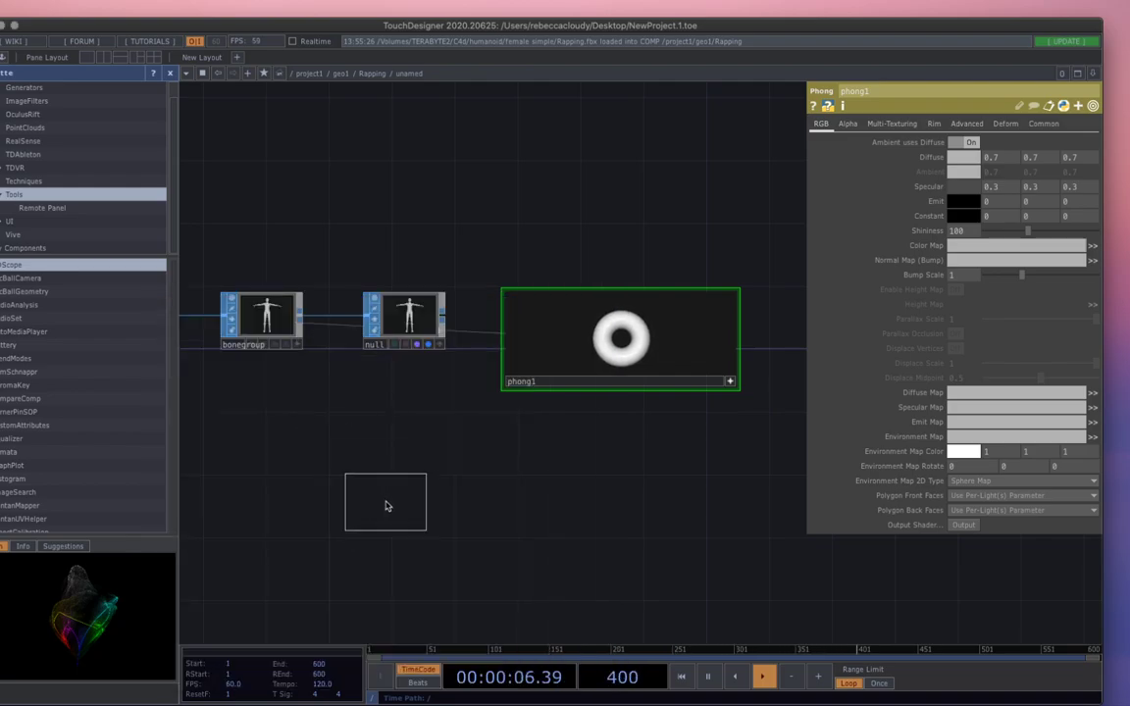
left_click(387, 516)
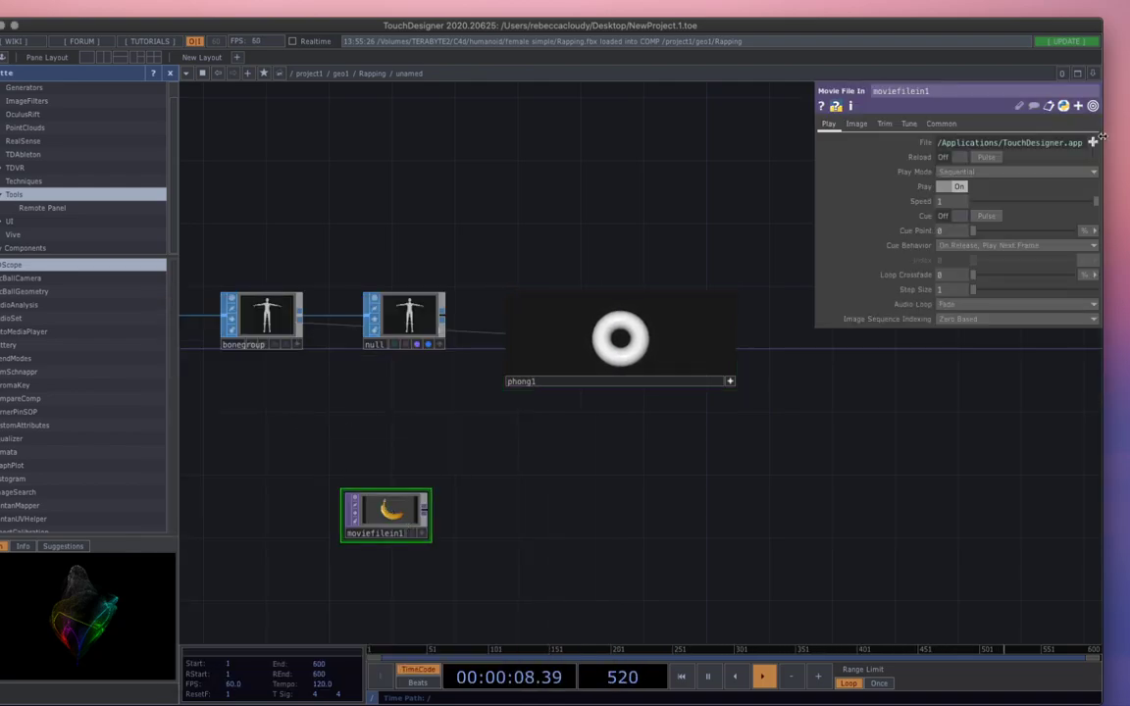
left_click(1092, 142)
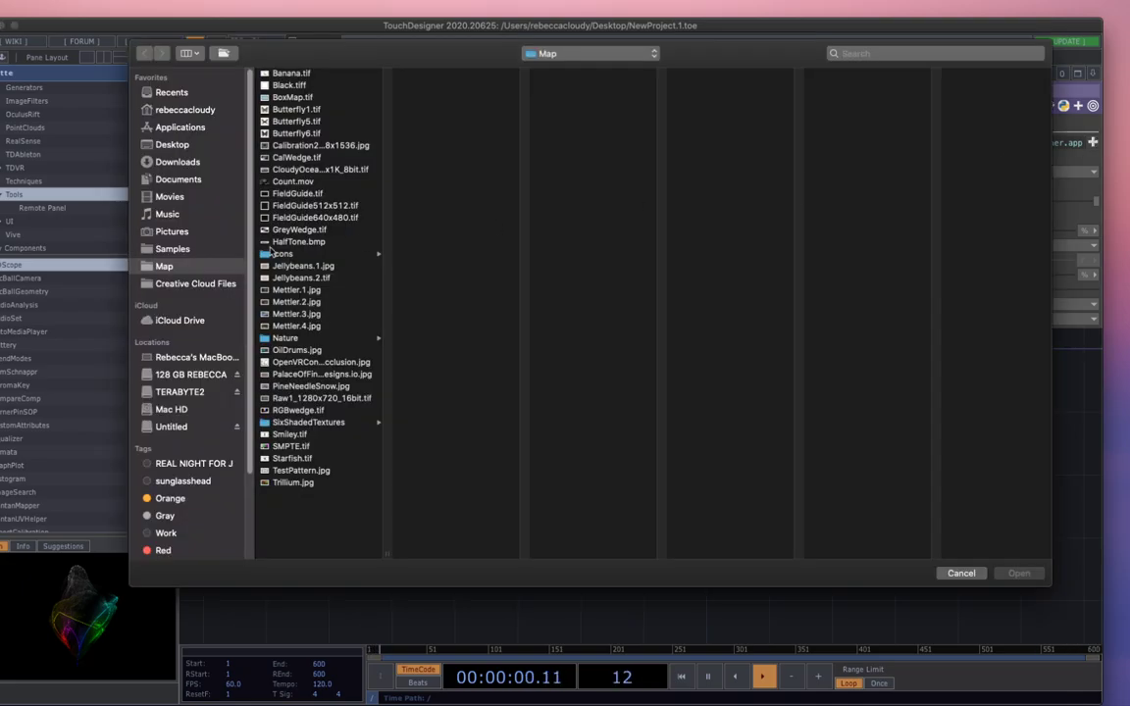
left_click(284, 171)
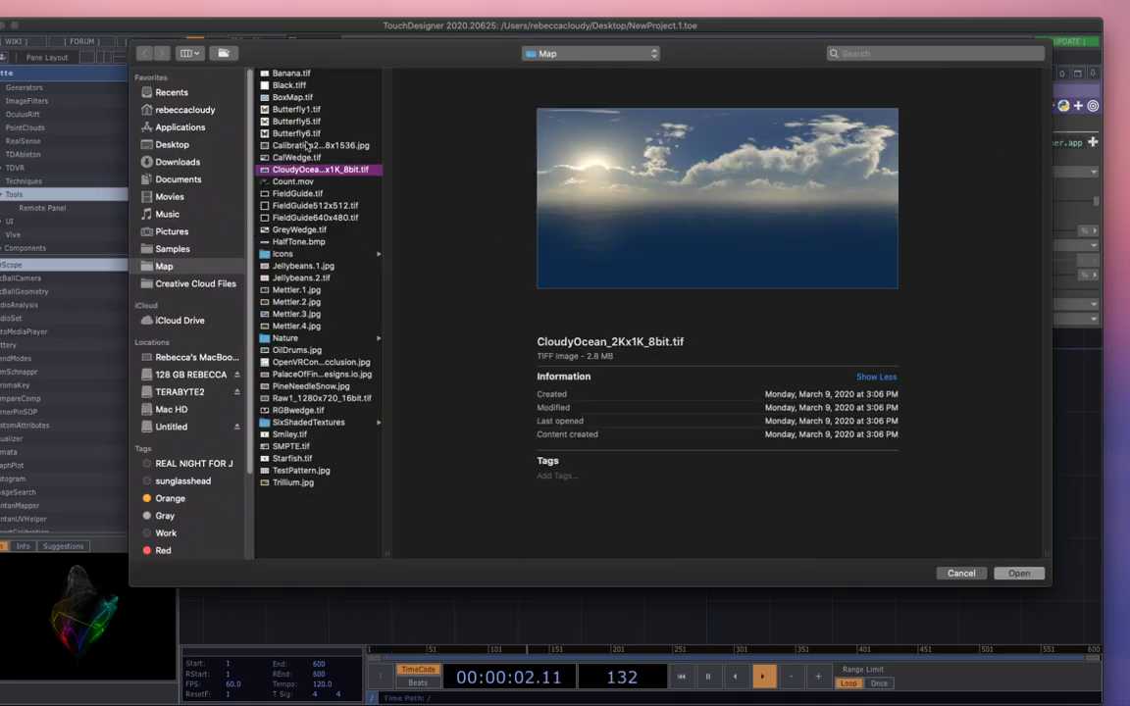
left_click(1030, 574)
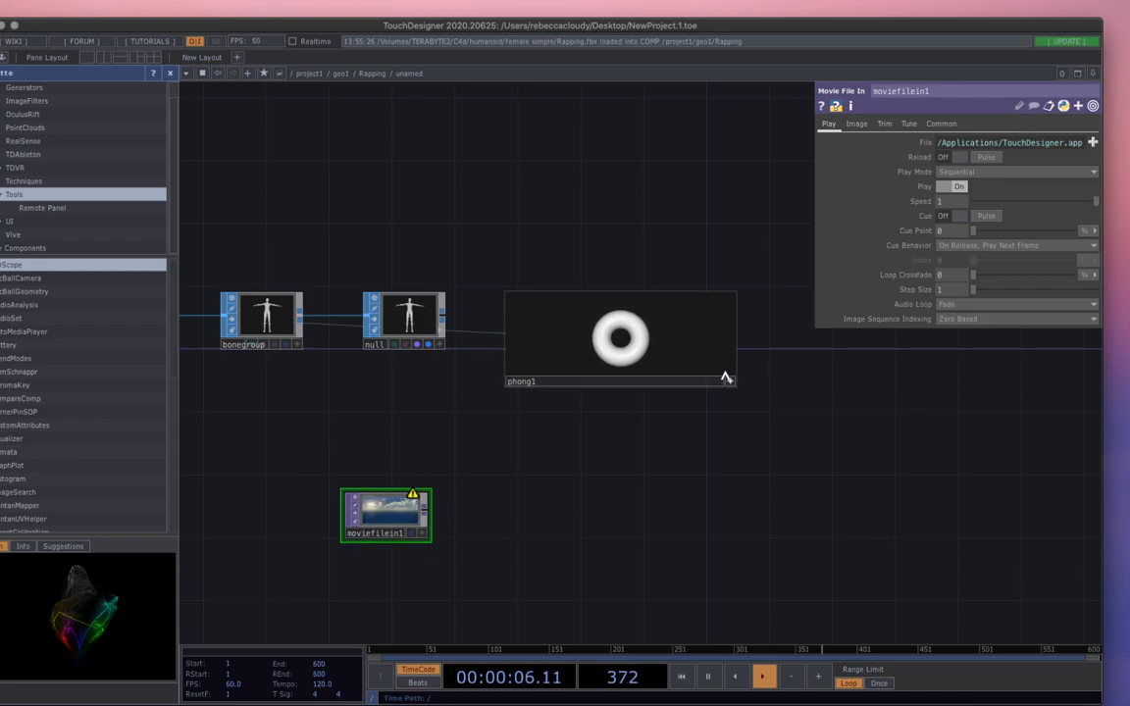
Step: Assign moviefilein1 as the Color Map of phong1, then go up to the Rapping network to view the textured figure
left_click(673, 321)
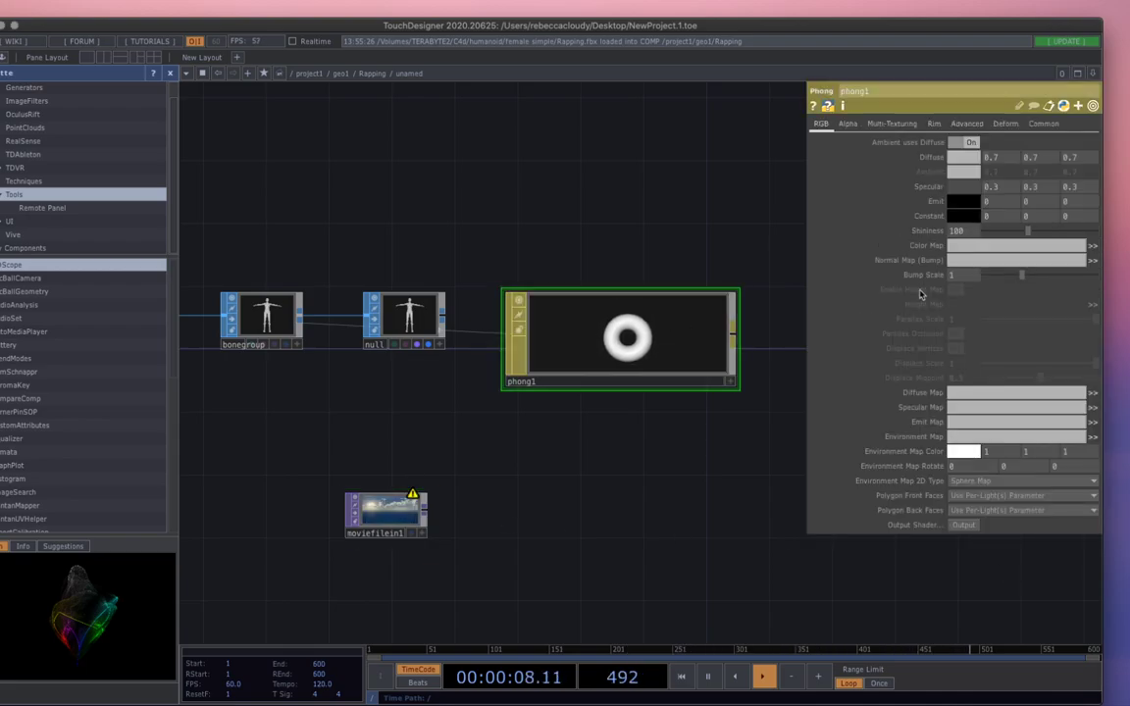
left_click_drag(390, 522, 966, 247)
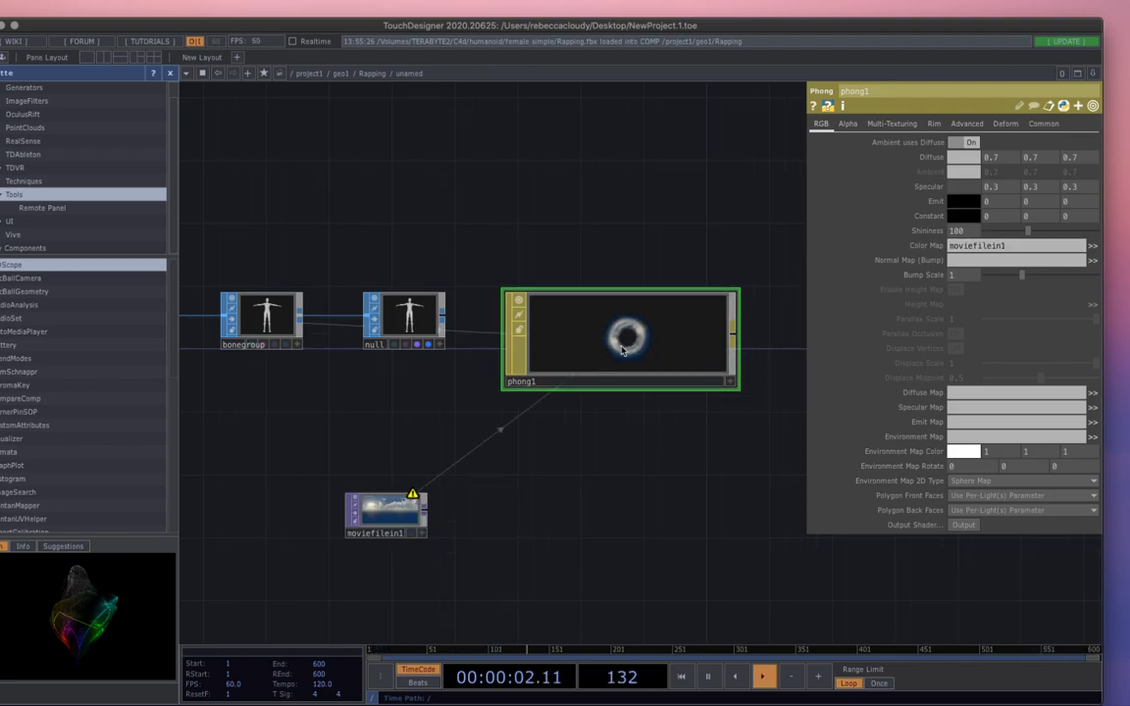
scroll(341, 434, "down", 6)
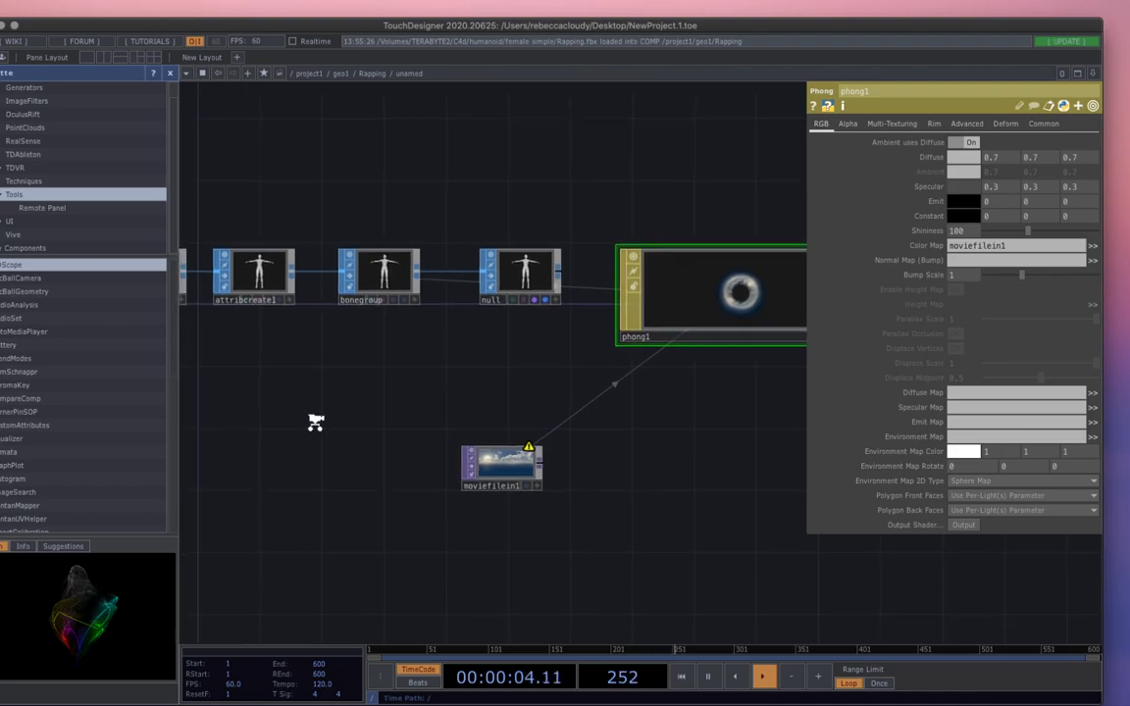
scroll(324, 432, "down", 5)
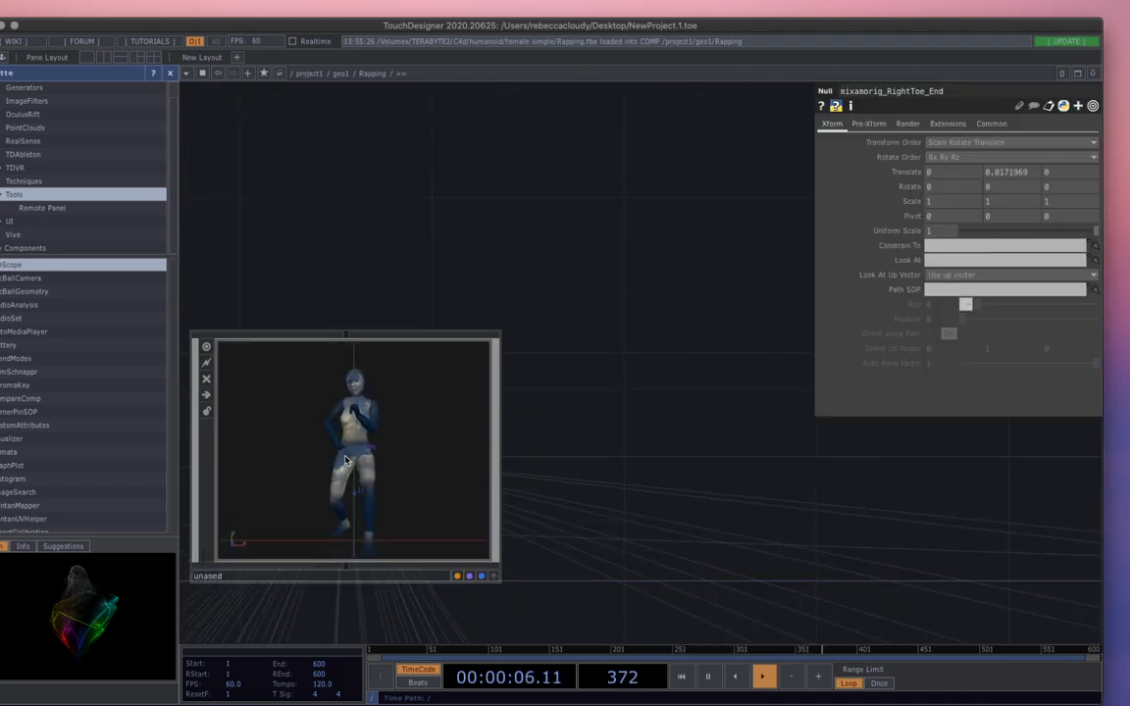
Step: Look closely at the cloud-textured figure, then return to the material network and delete the moviefilein1 node
scroll(429, 389, "up", 6)
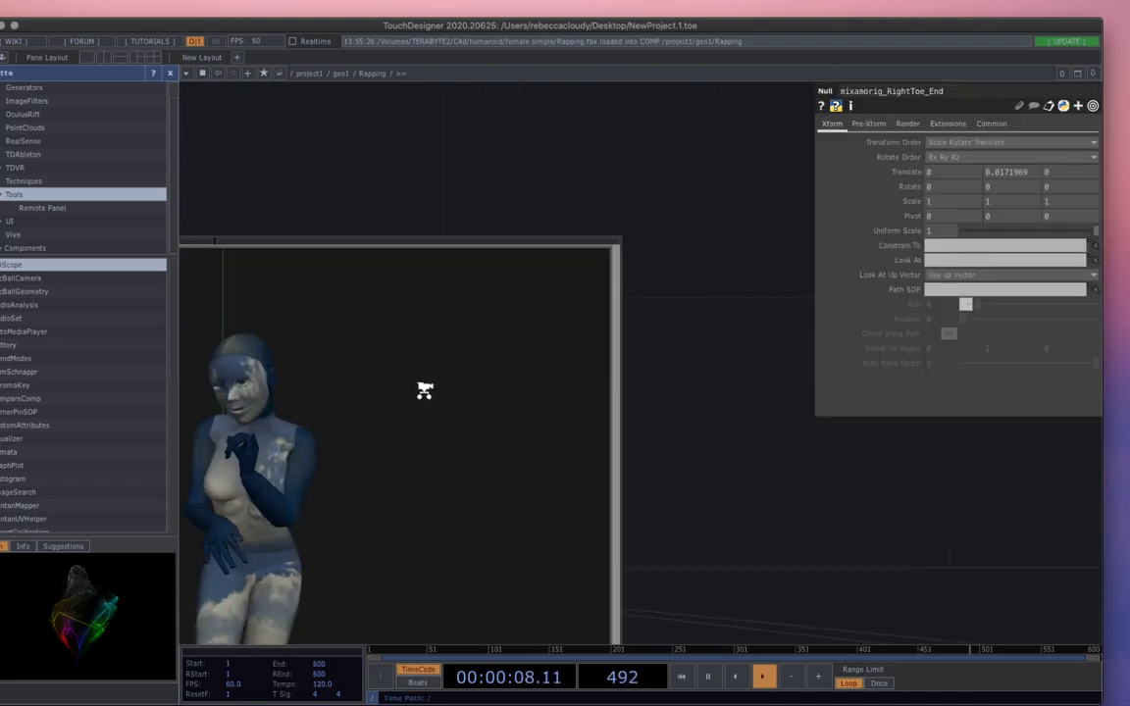
scroll(419, 398, "up", 4)
key("p")
left_click_drag(642, 344, 303, 358)
left_click_drag(294, 507, 270, 430)
key("Delete")
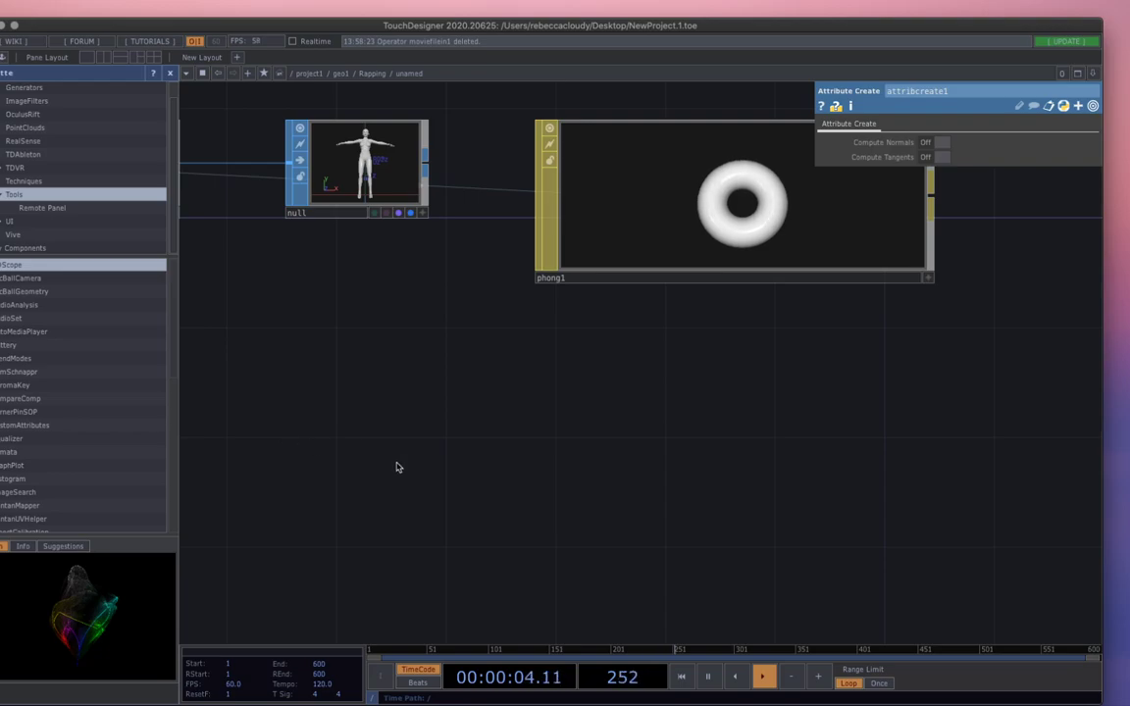
Step: Add a Ramp TOP to the network below the null node
key("Tab")
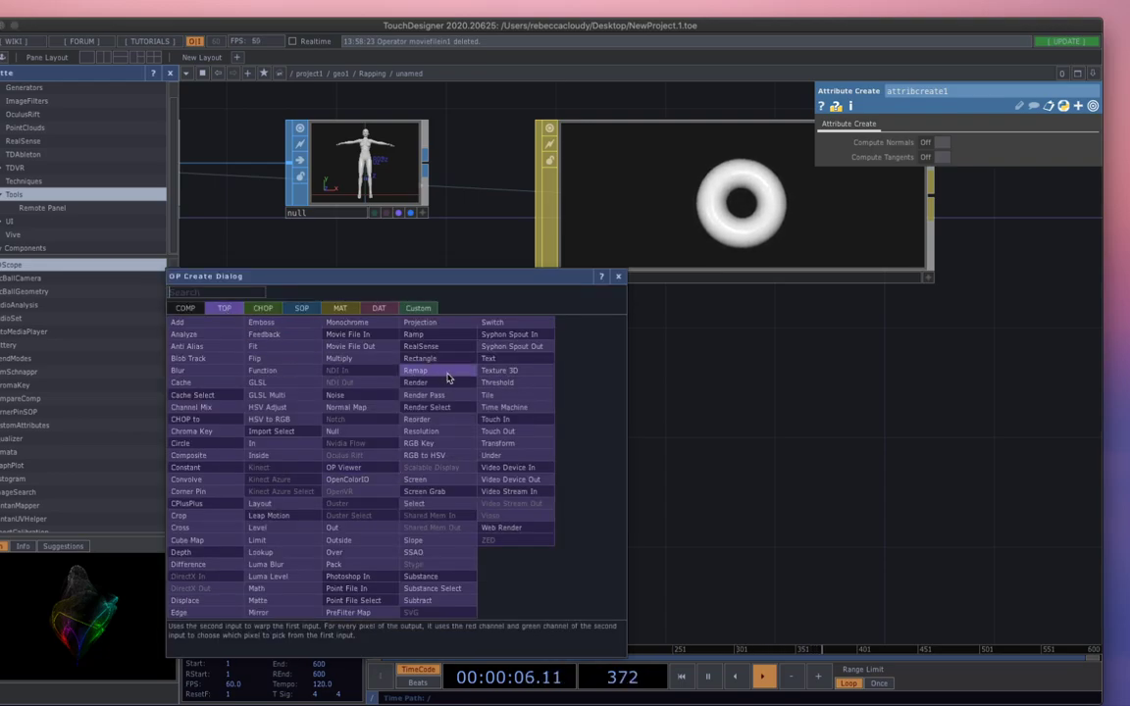
left_click(435, 338)
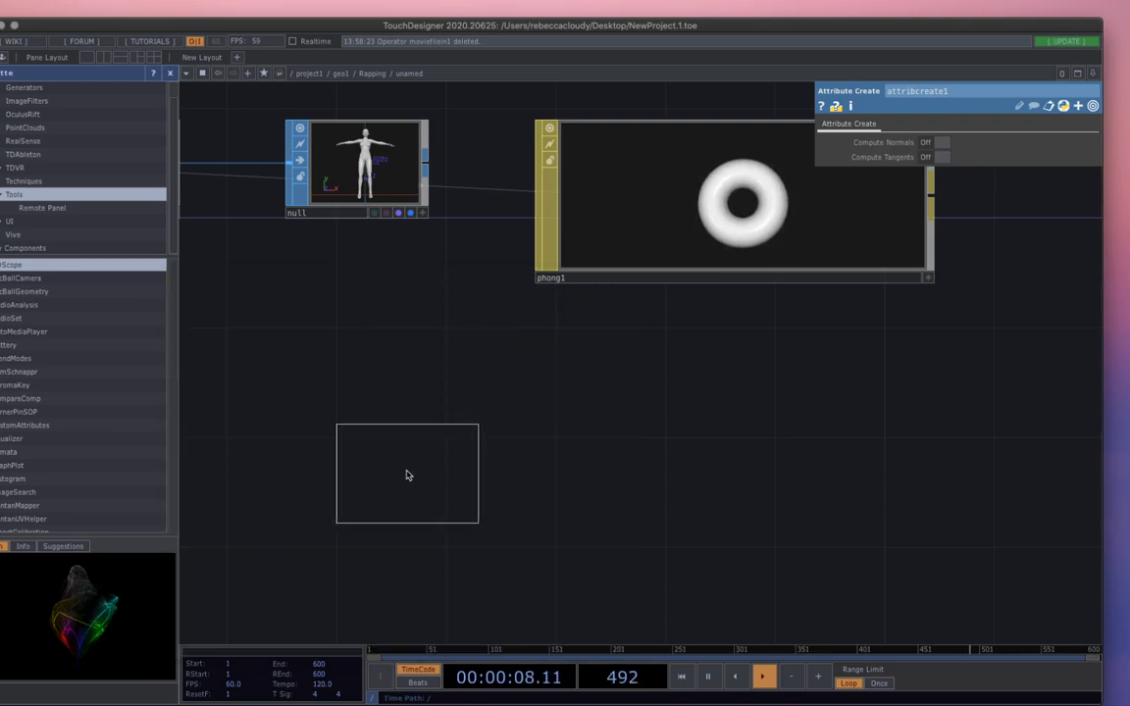
left_click(371, 498)
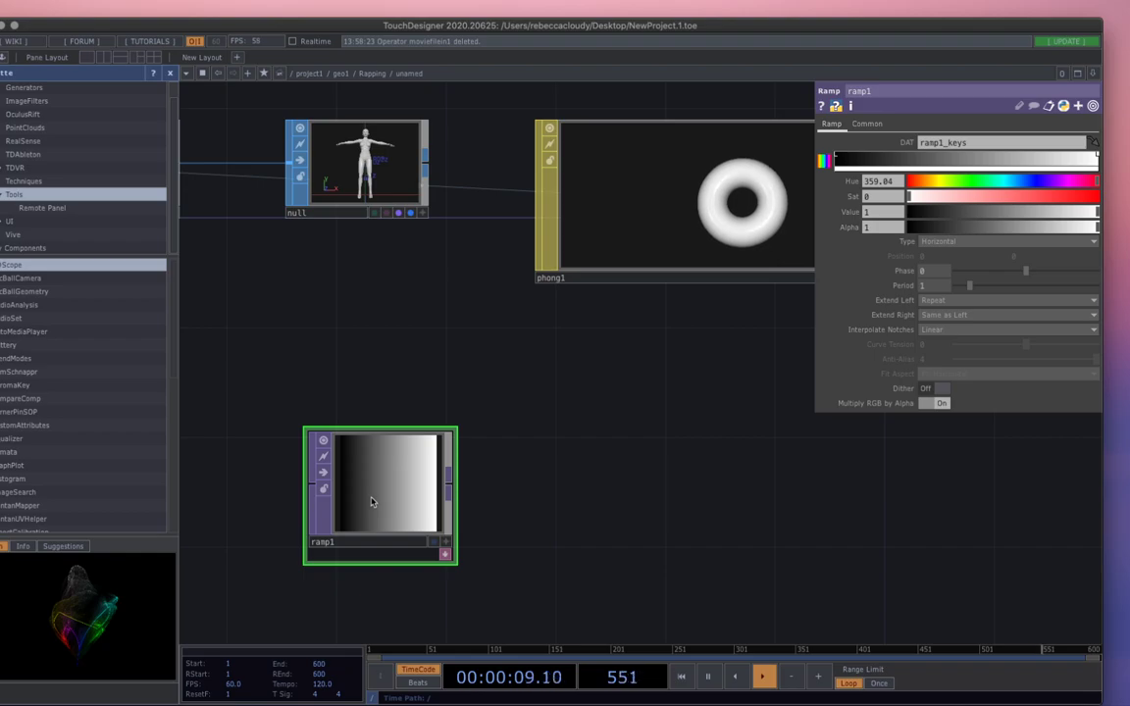
Step: Color ramp1's first key blue-violet with hue 253 and add a yellow key beside it with hue 64, saturation 0.936 and value 0.929
left_click(836, 156)
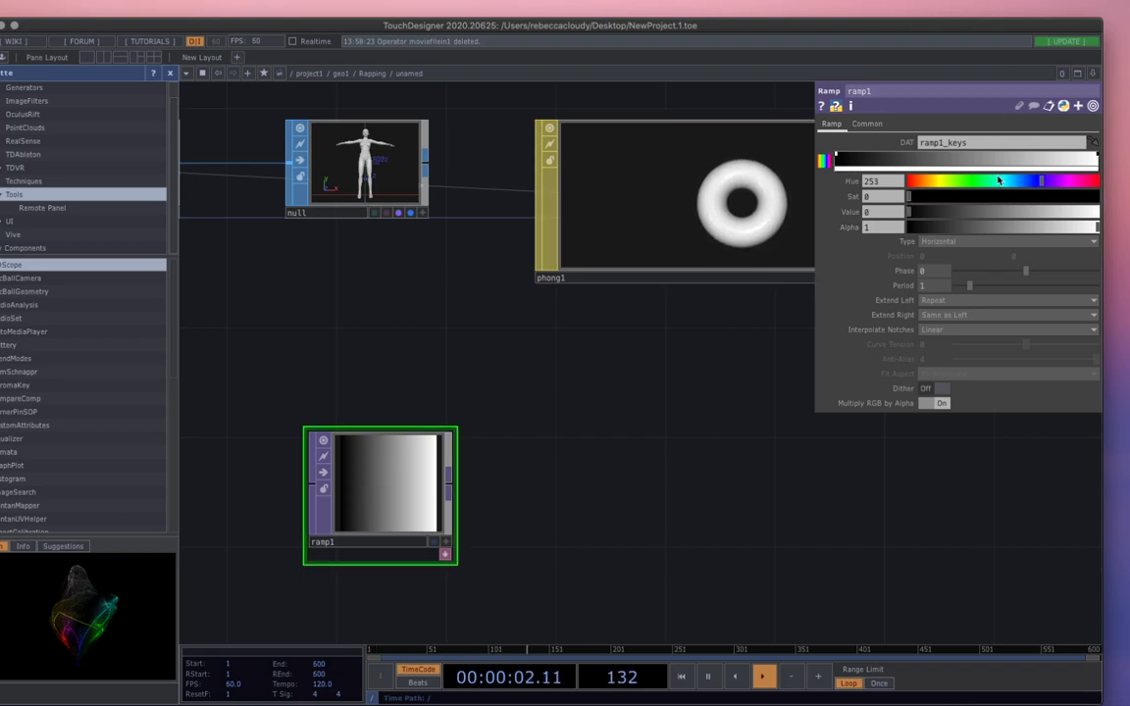
left_click_drag(1057, 216, 1126, 218)
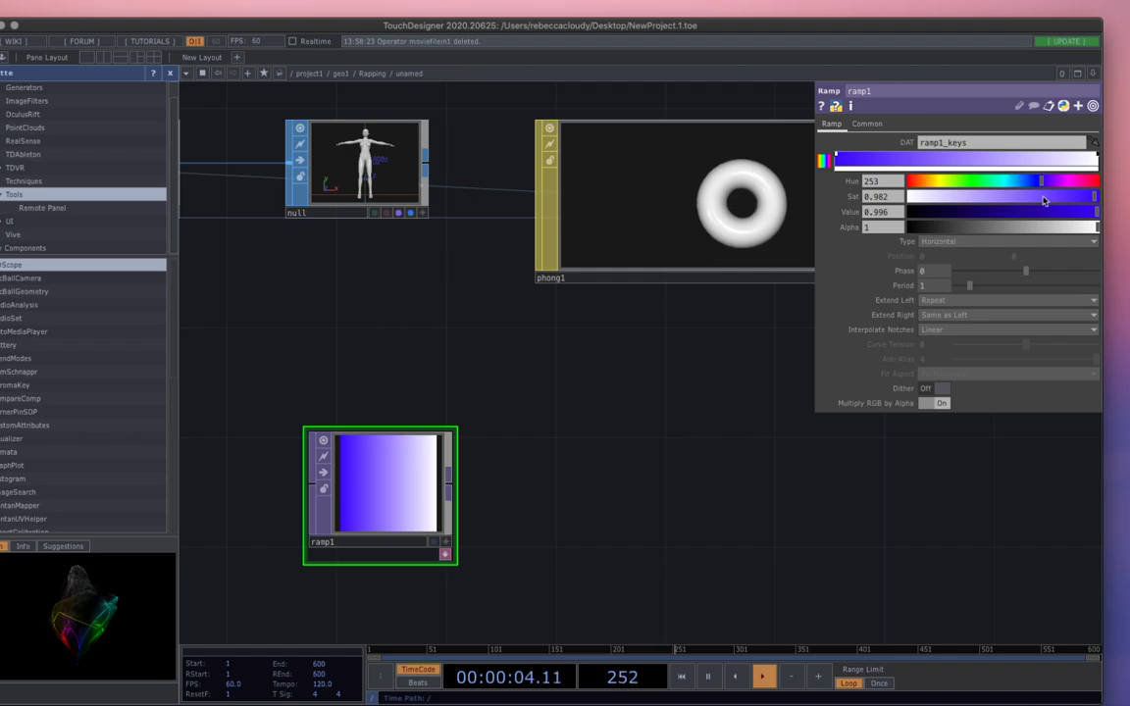
left_click(895, 157)
left_click_drag(971, 182, 1069, 211)
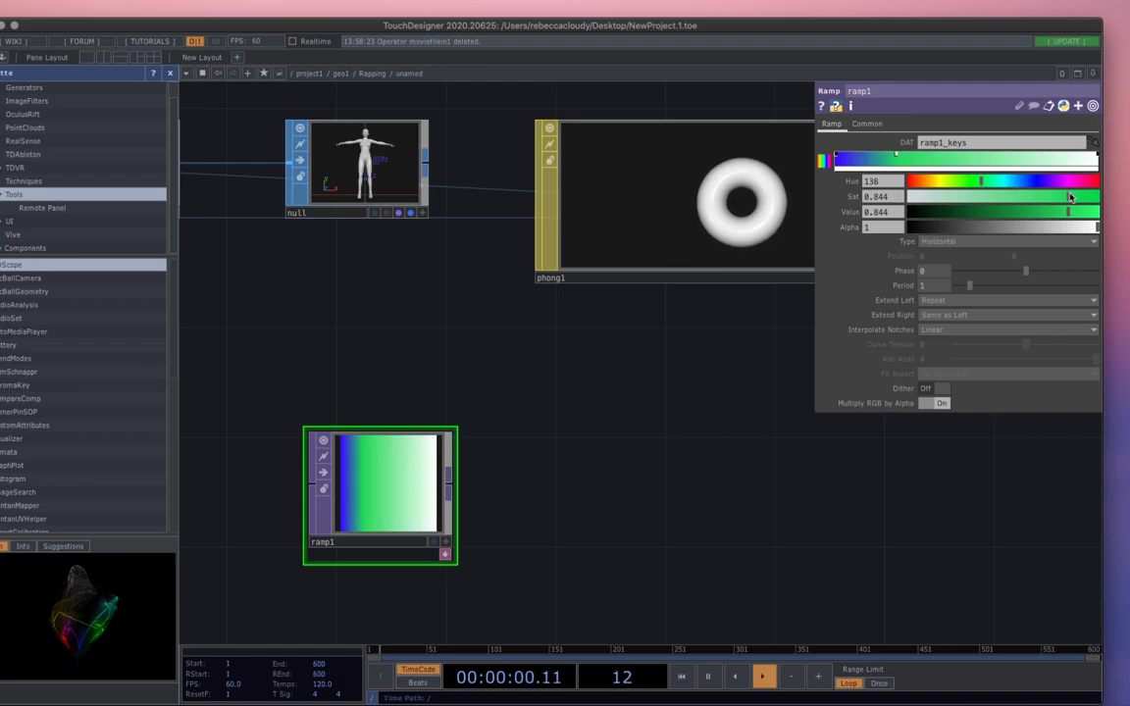
left_click_drag(972, 185, 954, 183)
left_click_drag(1066, 210, 1100, 221)
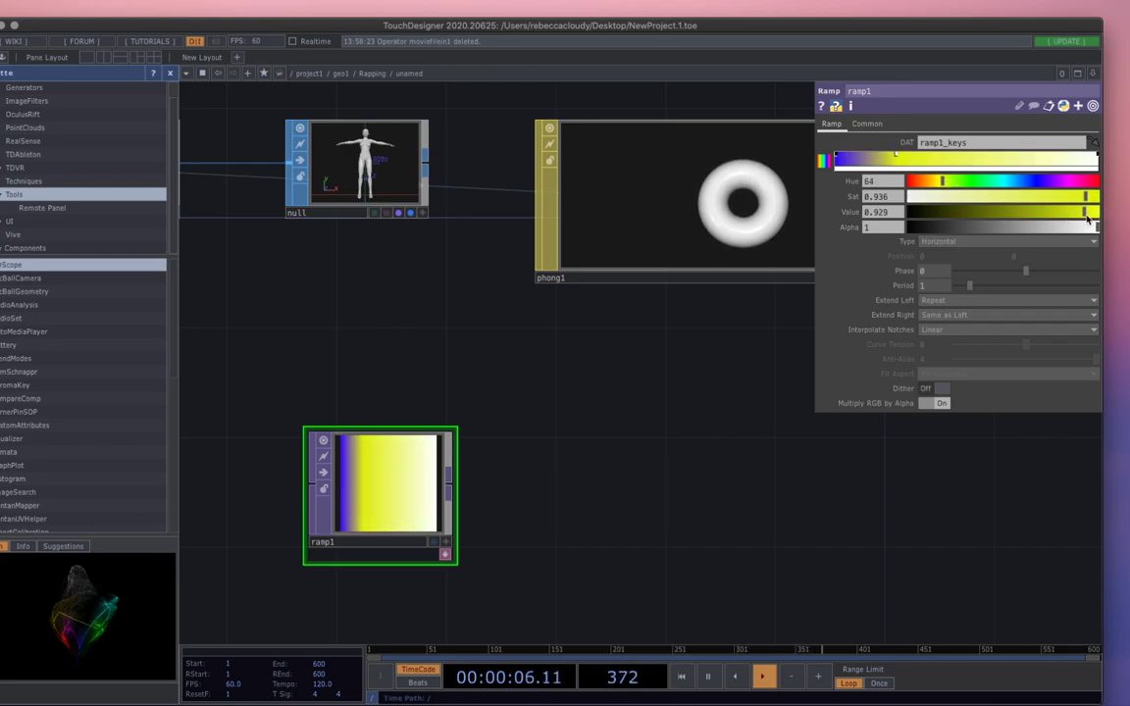
Step: Change ramp1's type to Circular, with phase 1 and period 0.86
left_click(971, 242)
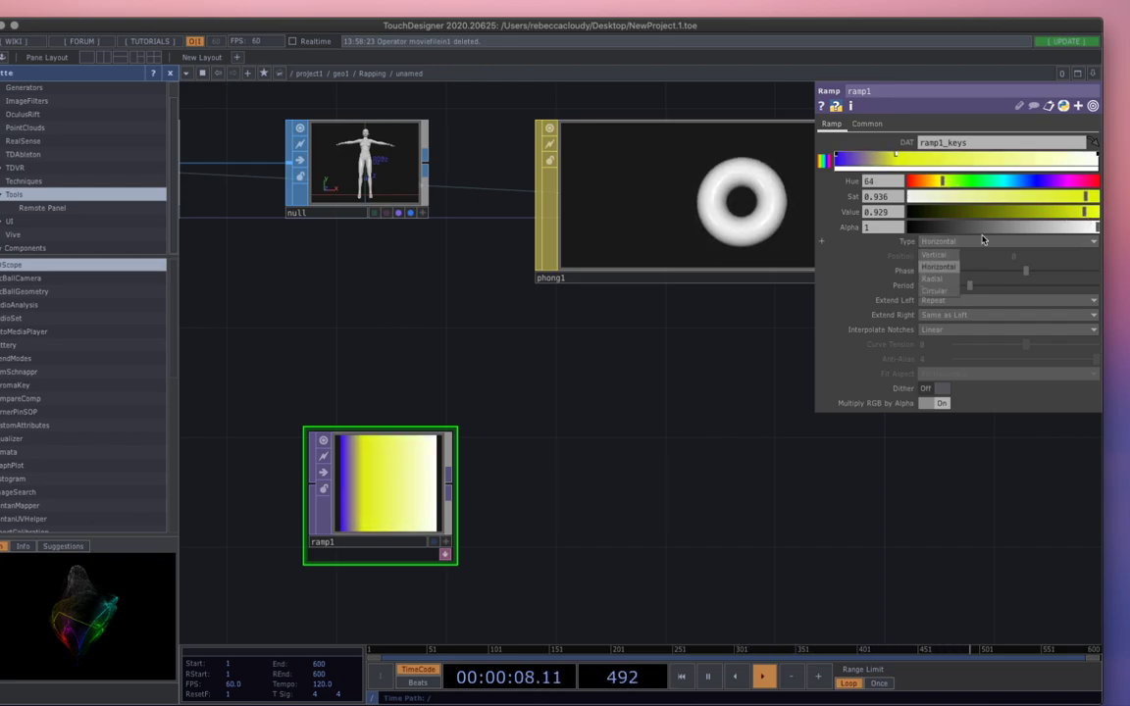
left_click_drag(1021, 268, 989, 284)
left_click_drag(1059, 272, 1022, 284)
left_click(972, 241)
left_click(936, 260)
left_click_drag(928, 285, 1112, 276)
left_click_drag(968, 288, 972, 286)
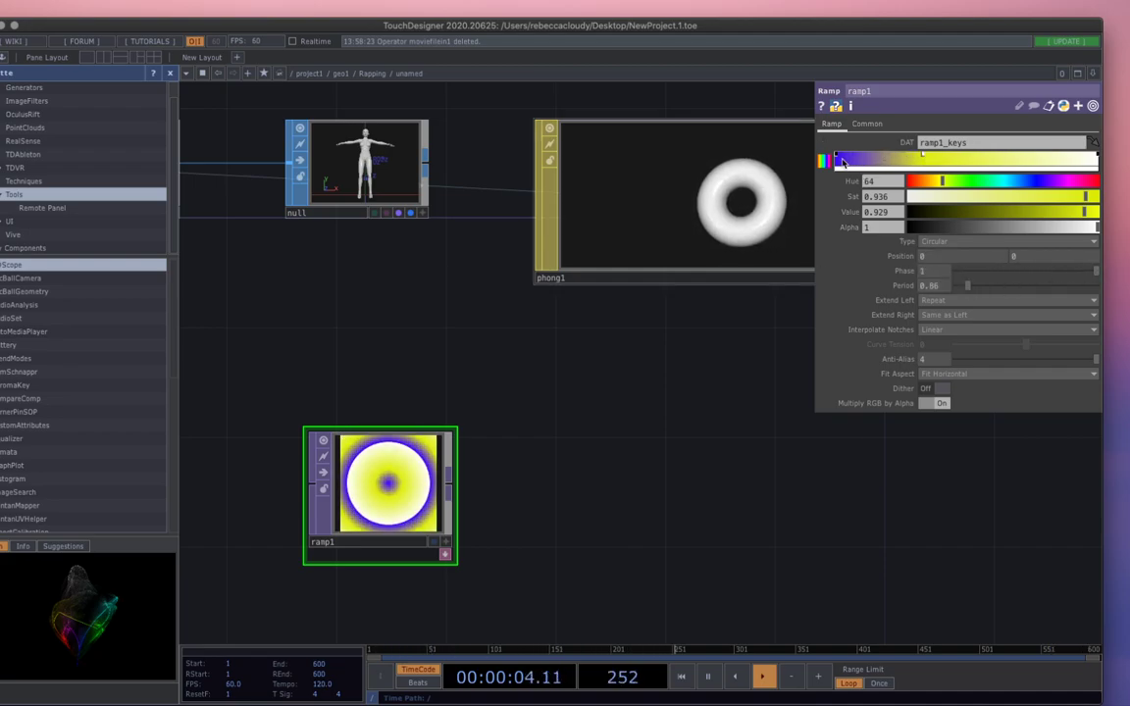
Step: Add a cyan key in the right half of ramp1's gradient and a blue key near its end with hue 218 and saturation 1
left_click(841, 158)
left_click(998, 157)
left_click_drag(1001, 182, 1070, 201)
left_click(1061, 158)
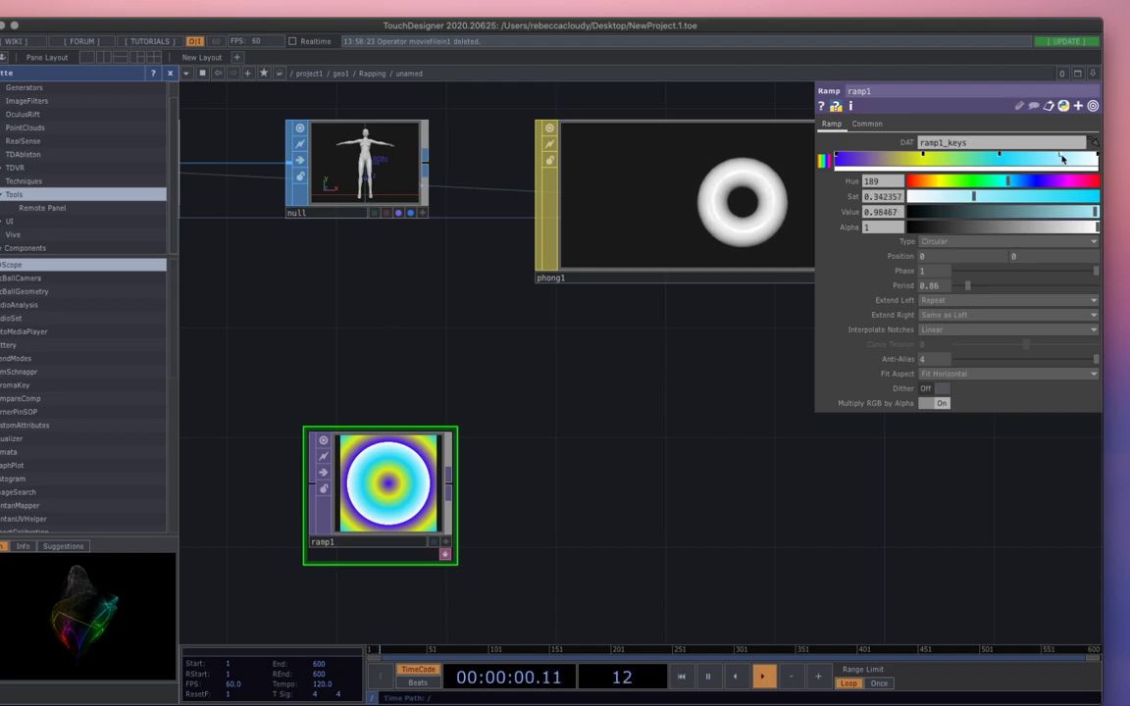
left_click(1048, 185)
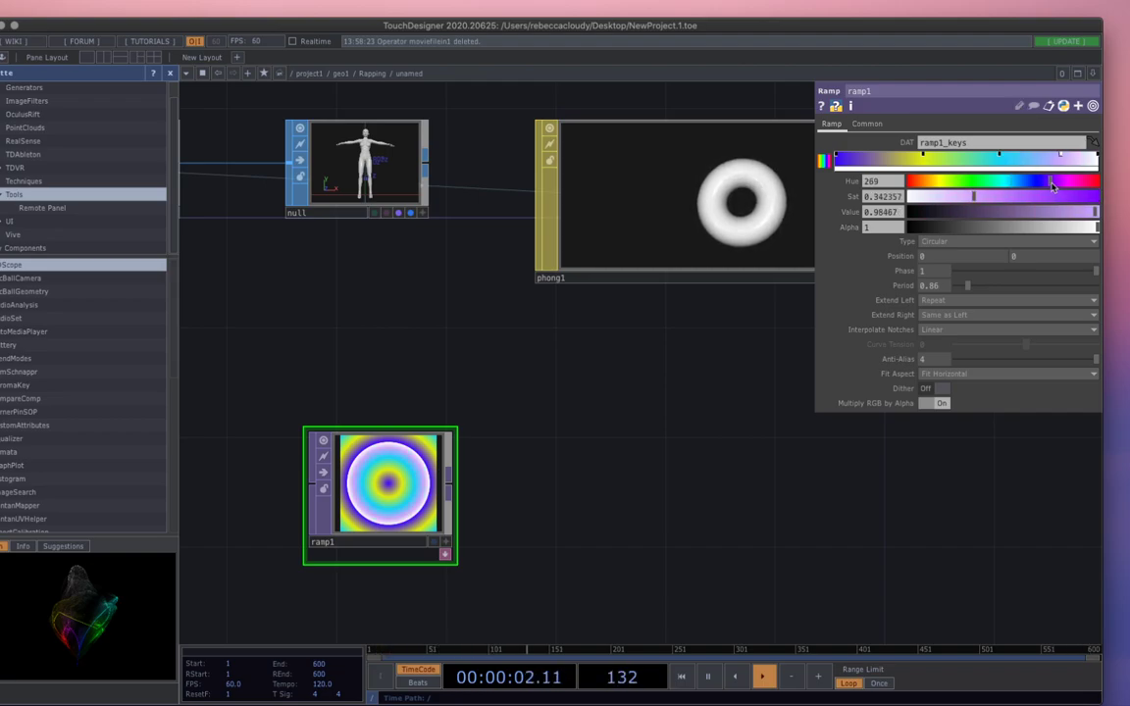
left_click_drag(1057, 185, 1100, 200)
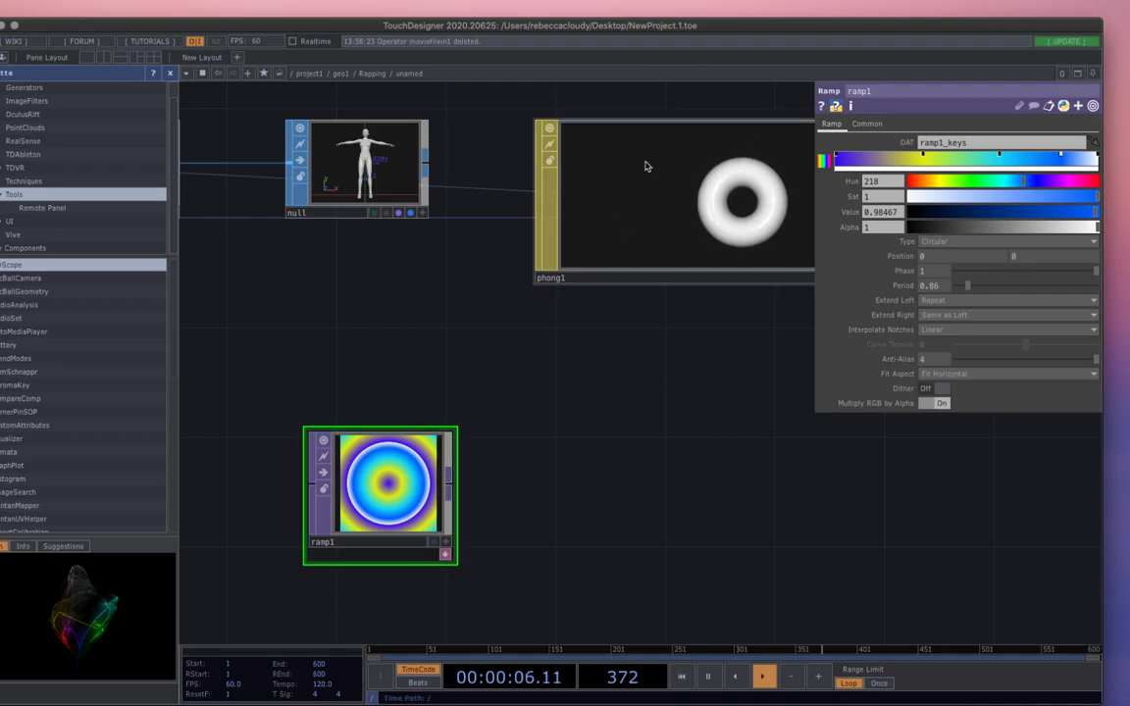
Step: Assign ramp1 as the Color Map of phong1, then go up to the Rapping network to view the figure
left_click(747, 207)
left_click_drag(387, 481, 995, 245)
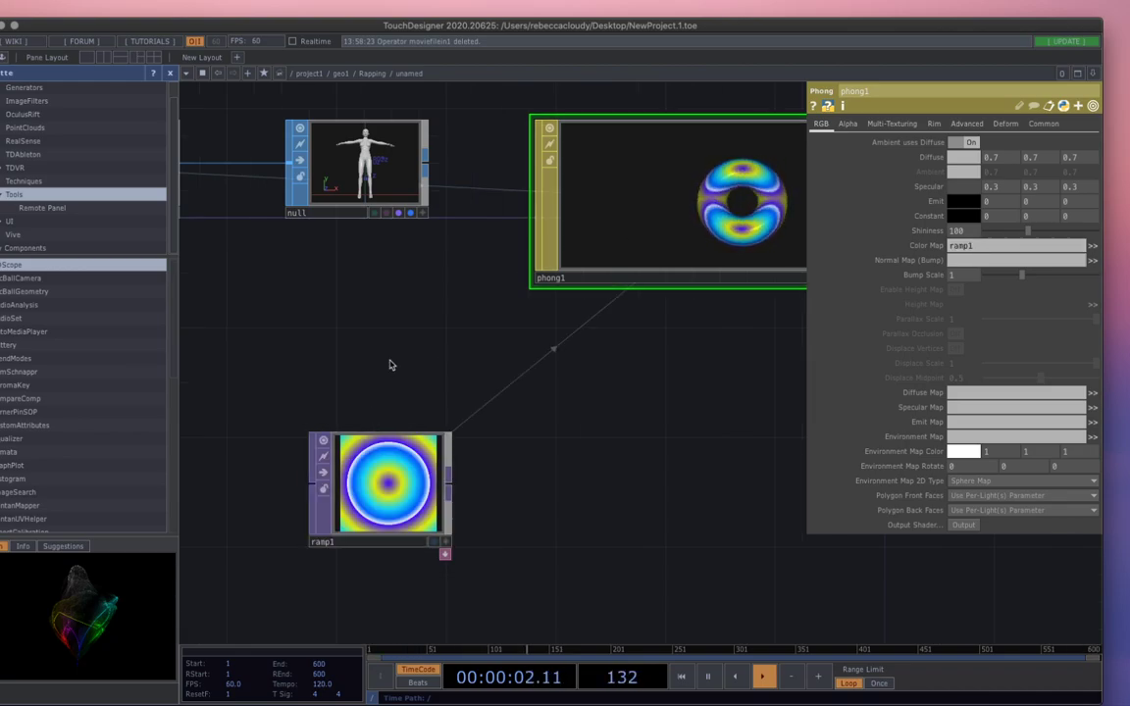
scroll(396, 373, "down", 5)
scroll(440, 422, "down", 5)
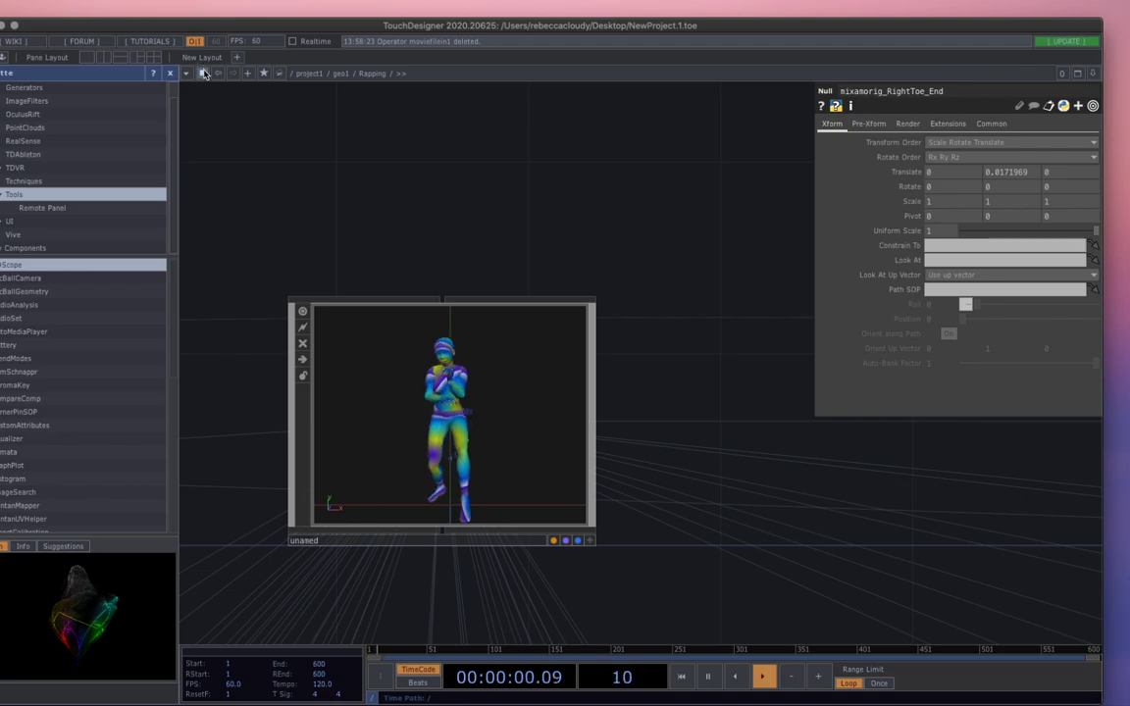
Step: Go up through the geo1 network to project1 and bring the geo1 component into view
scroll(399, 249, "down", 1)
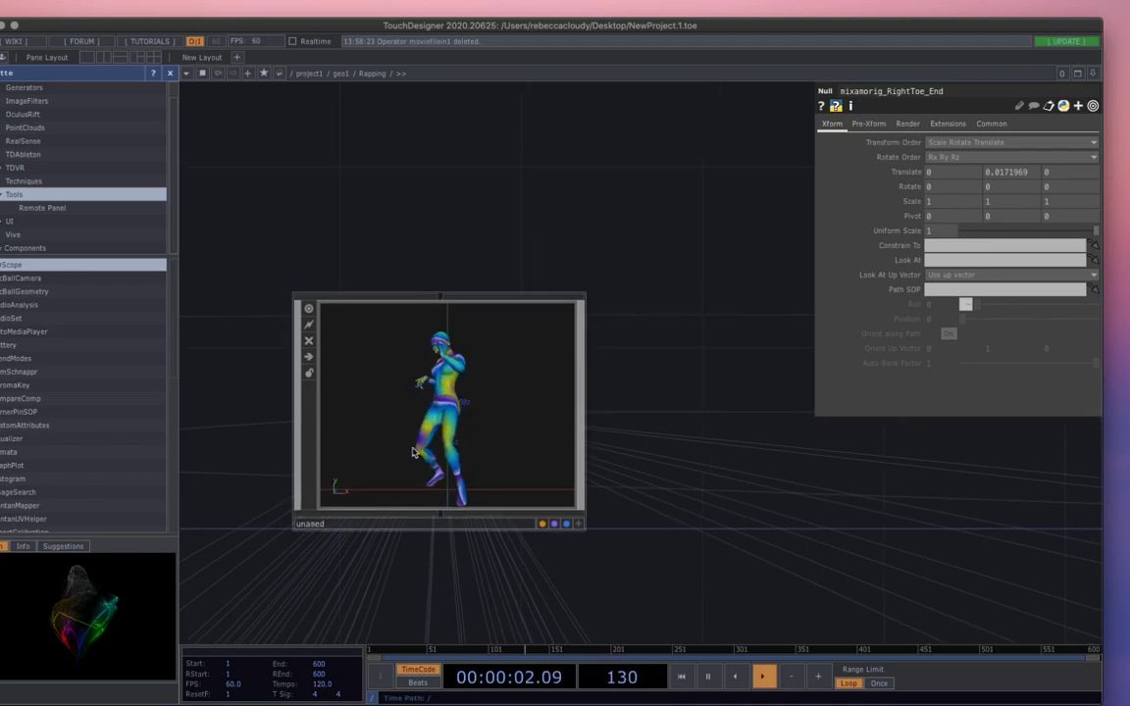
scroll(411, 444, "down", 2)
scroll(534, 447, "down", 3)
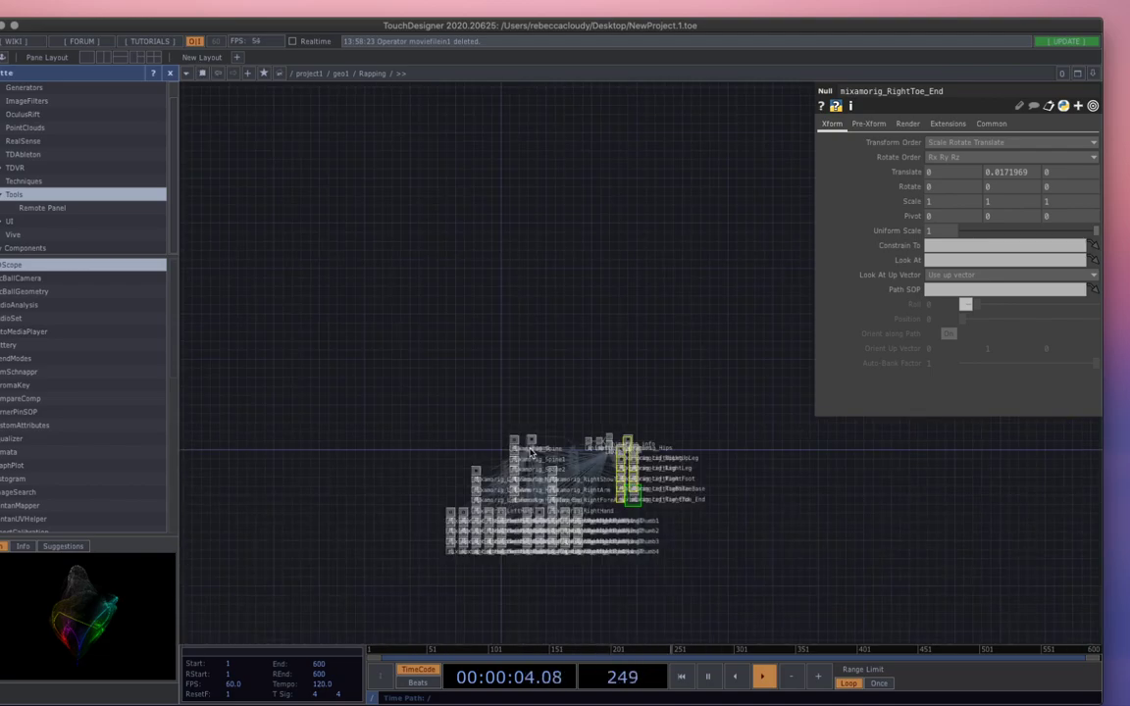
scroll(530, 453, "down", 5)
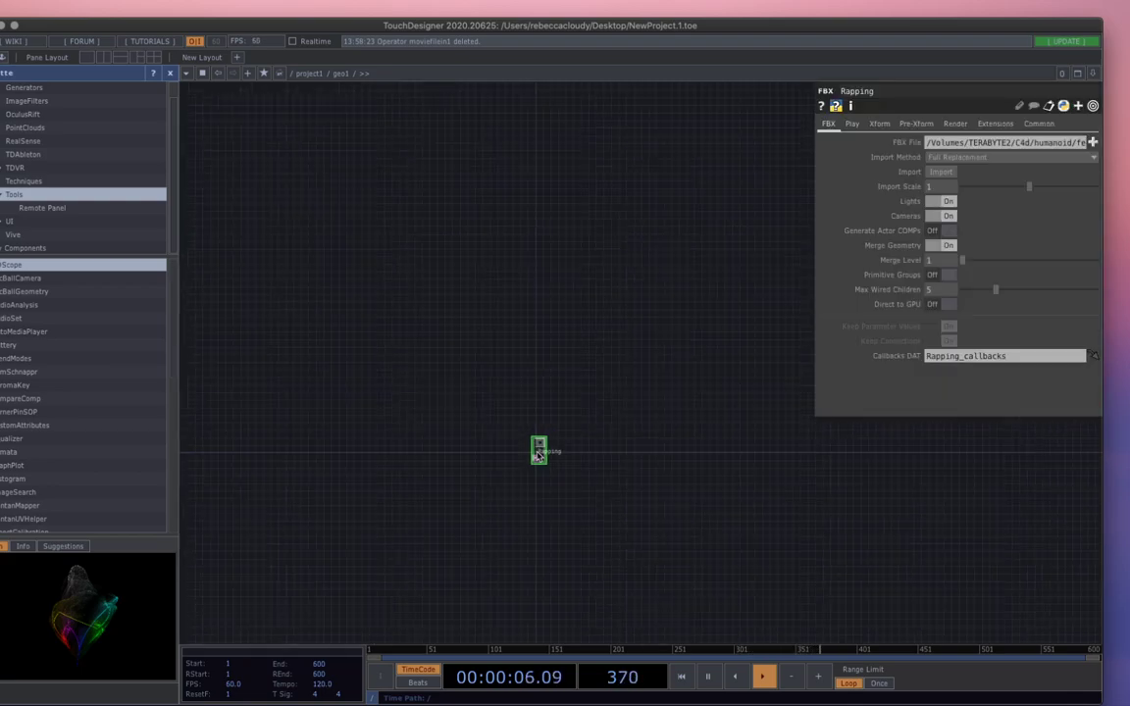
key("p")
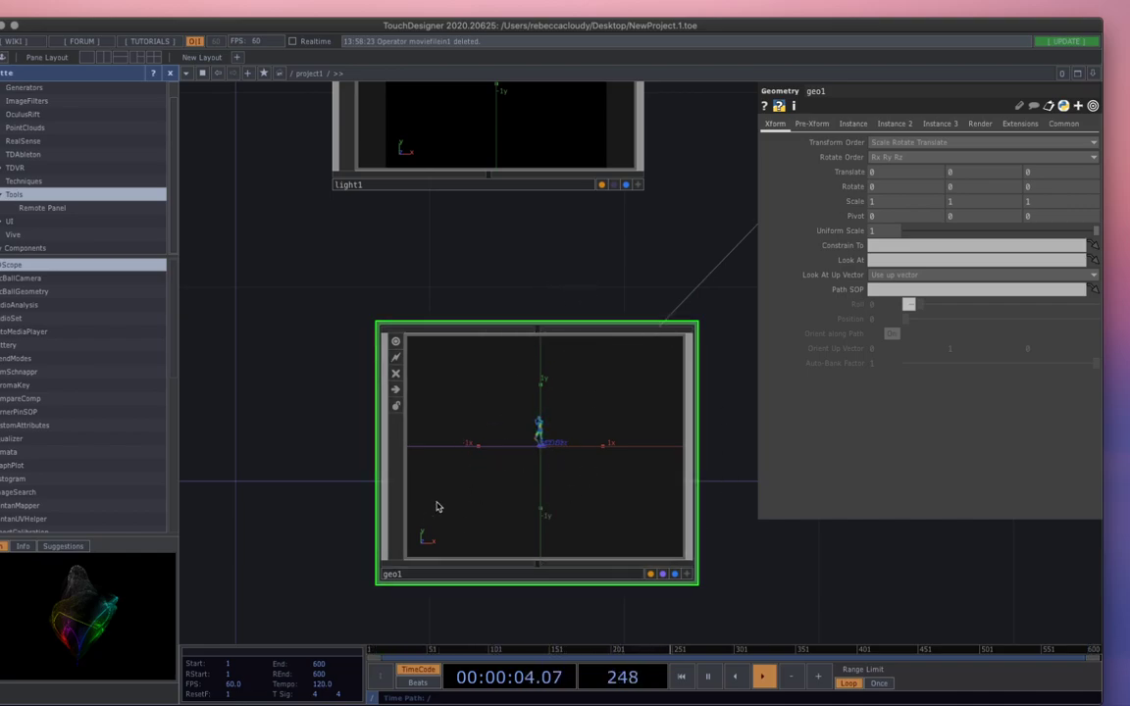
Step: Set the scale of geo1 to 8 on all three axes
left_click(847, 202)
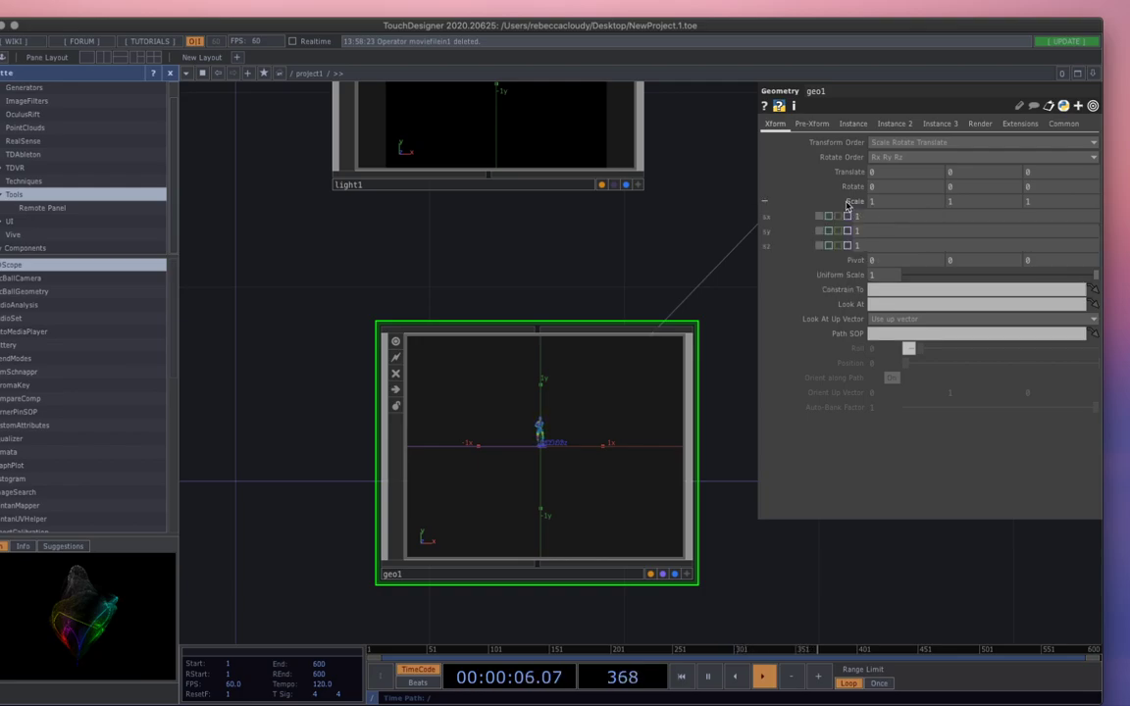
left_click(765, 204)
scroll(765, 205, "down", 2)
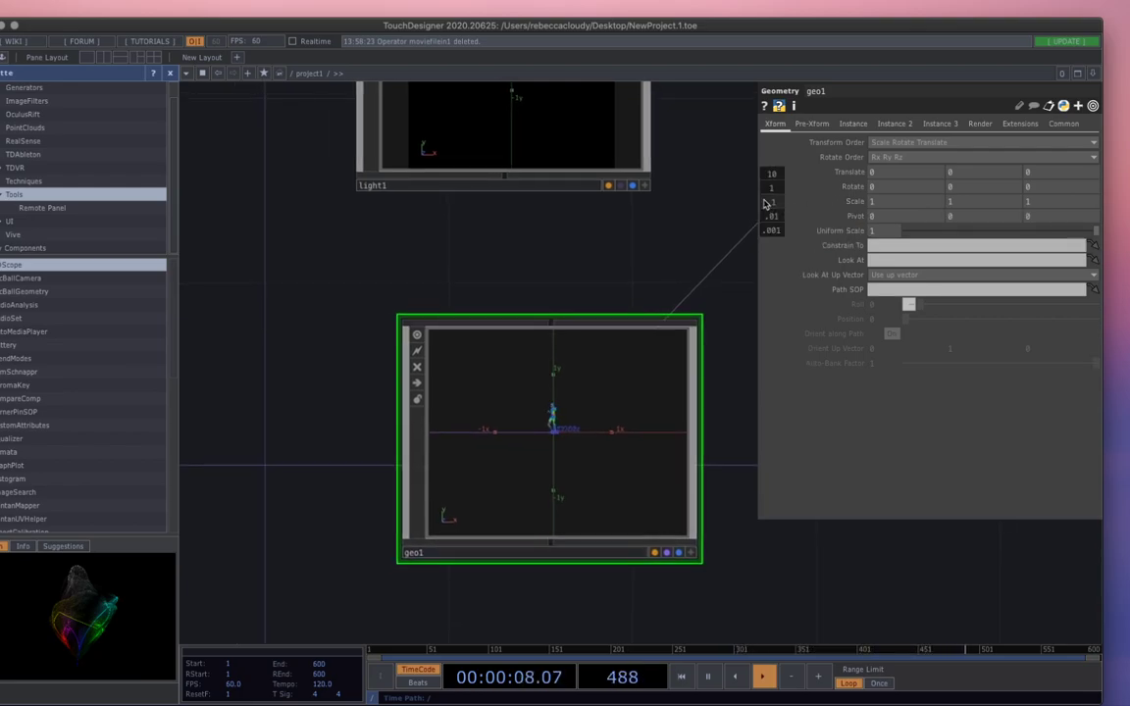
mouse_move(780, 190)
middle_mouse_down()
mouse_move(824, 188)
mouse_move(770, 198)
mouse_move(833, 188)
mouse_move(789, 181)
middle_mouse_up()
scroll(752, 189, "down", 1)
scroll(771, 201, "down", 1)
scroll(770, 198, "down", 1)
mouse_move(1030, 202)
middle_mouse_down()
mouse_move(1120, 202)
mouse_move(834, 217)
mouse_move(1035, 207)
middle_mouse_up()
Step: Move the light1 node slightly to the right, make its viewer active and tumble its view around the figure
scroll(556, 240, "up", 3)
left_click_drag(547, 282, 557, 604)
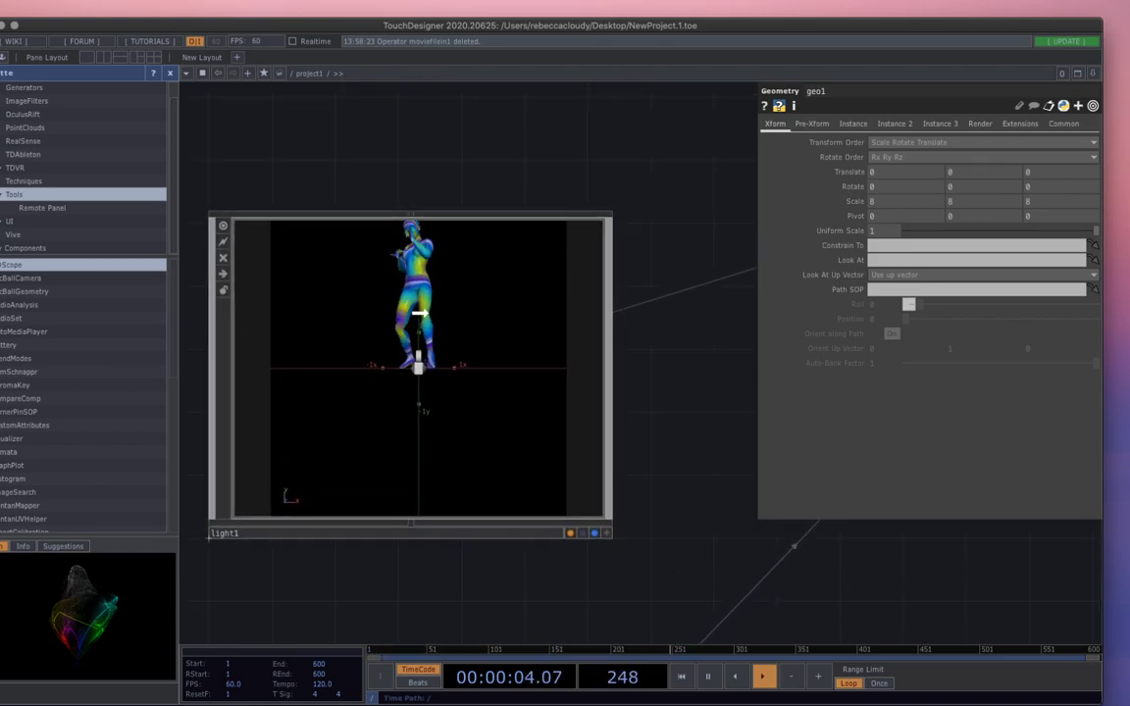
left_click_drag(446, 309, 508, 305)
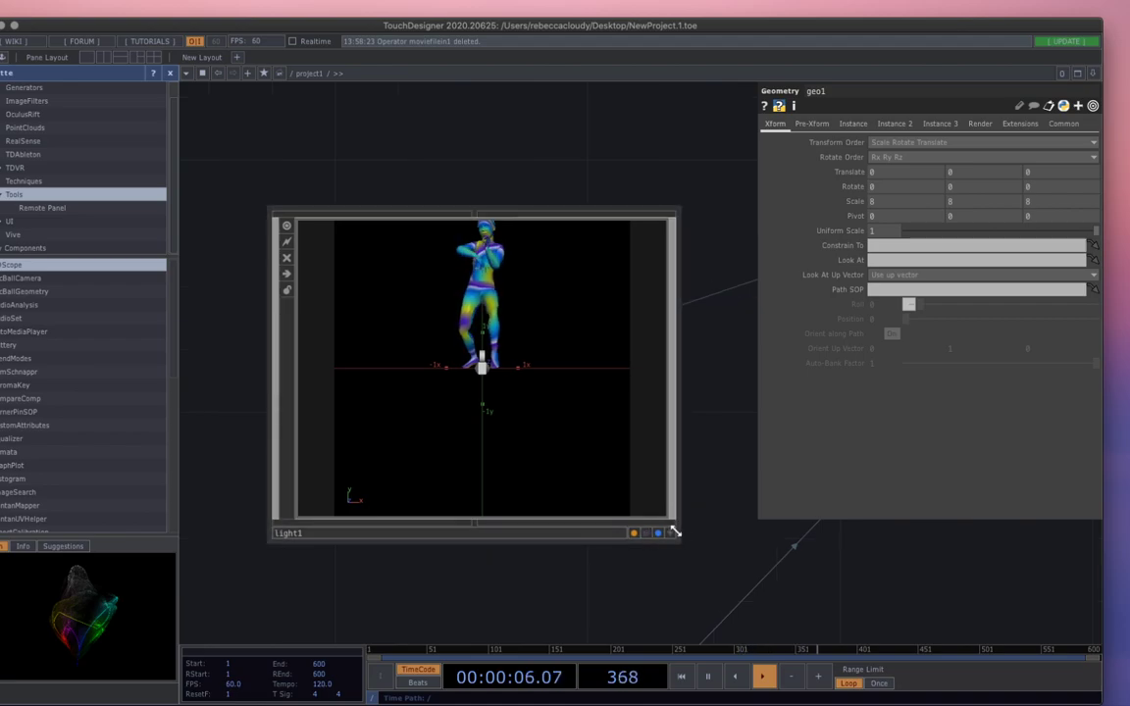
left_click(671, 533)
left_click_drag(628, 451, 474, 368)
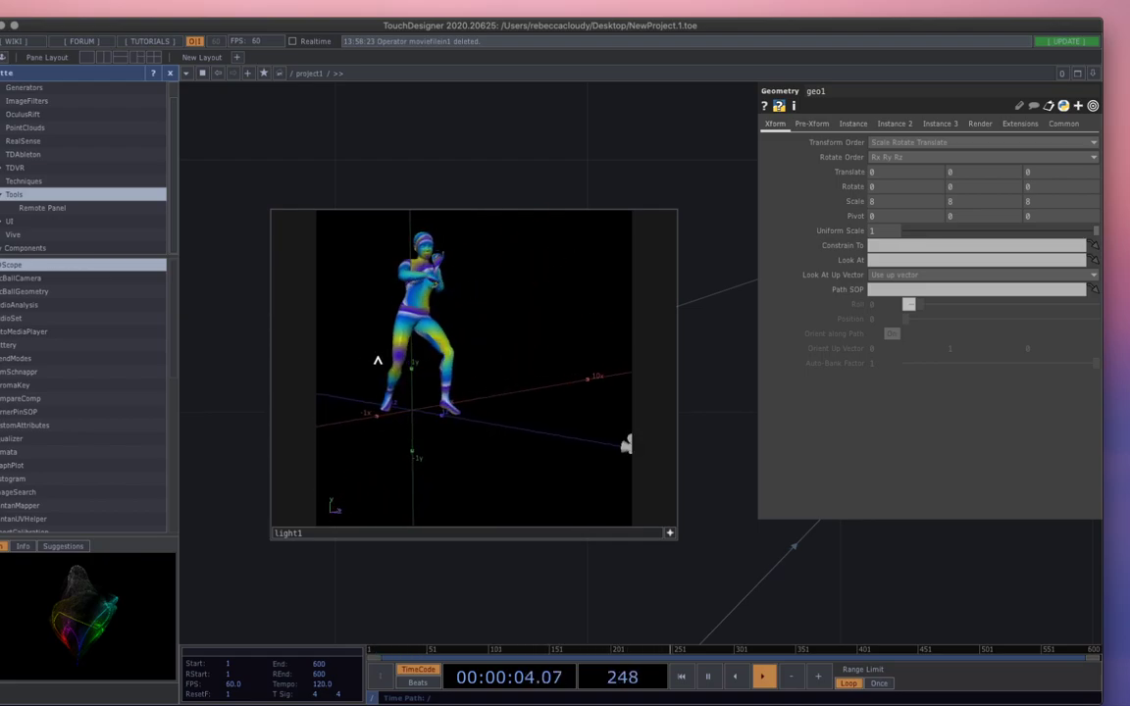